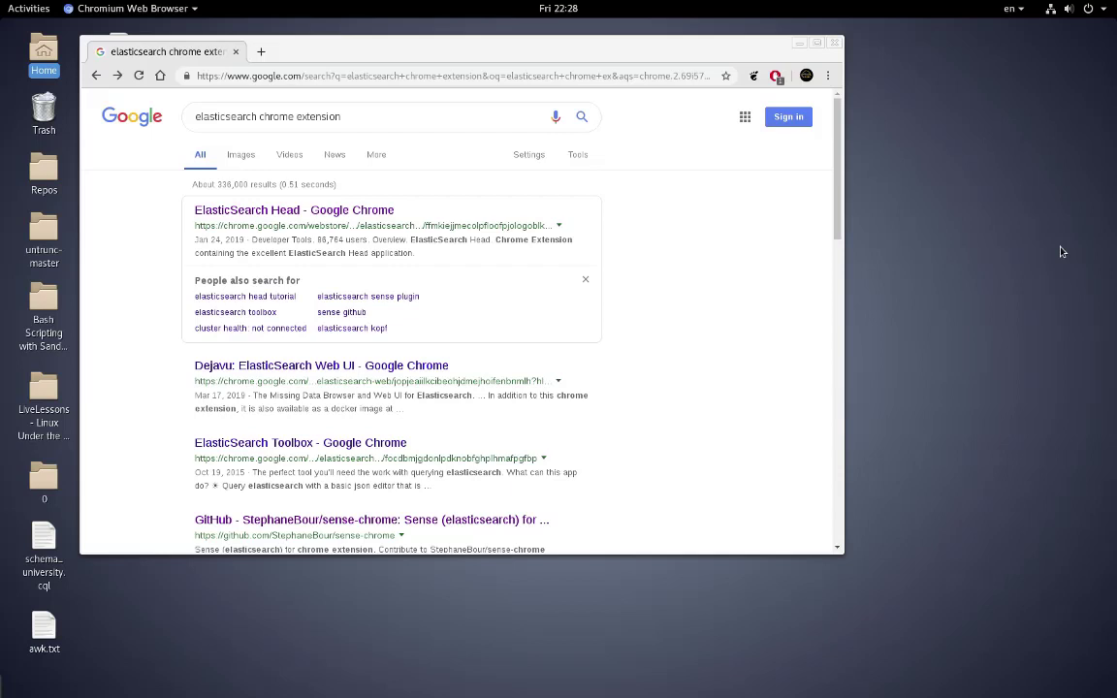
Step: Switch to the Tilix terminal, check the status of elasticsearch.service with systemctl, and minimize the terminal
key(alt+Tab)
key(alt+Tab)
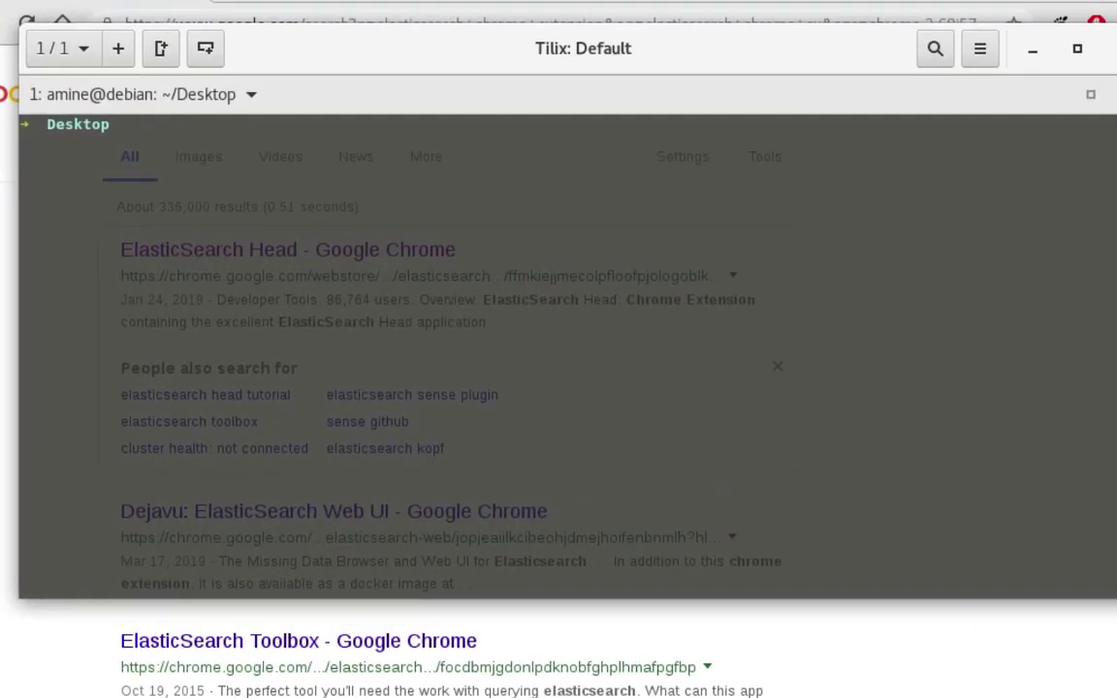
text(systemc)
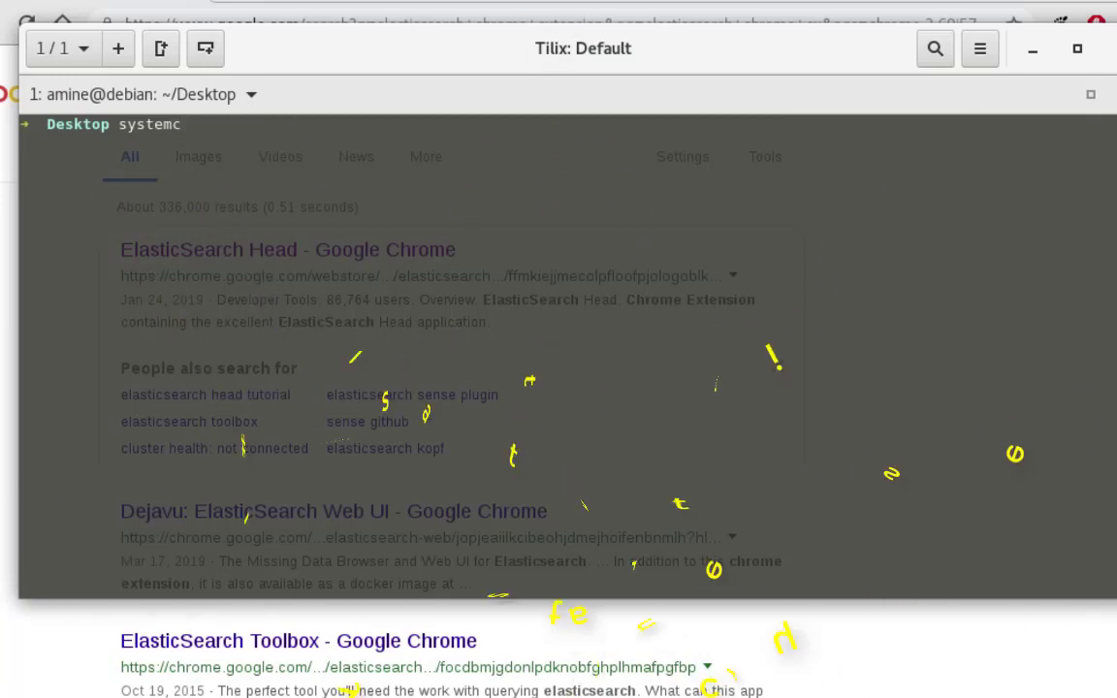
text(tl s)
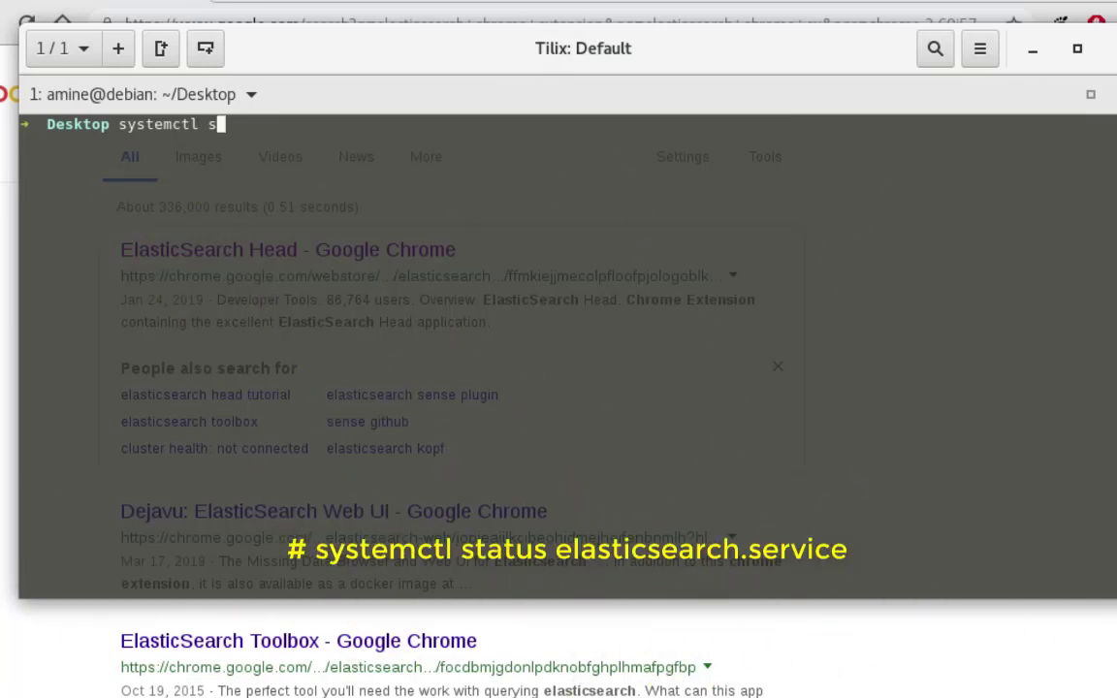
text(tatus el)
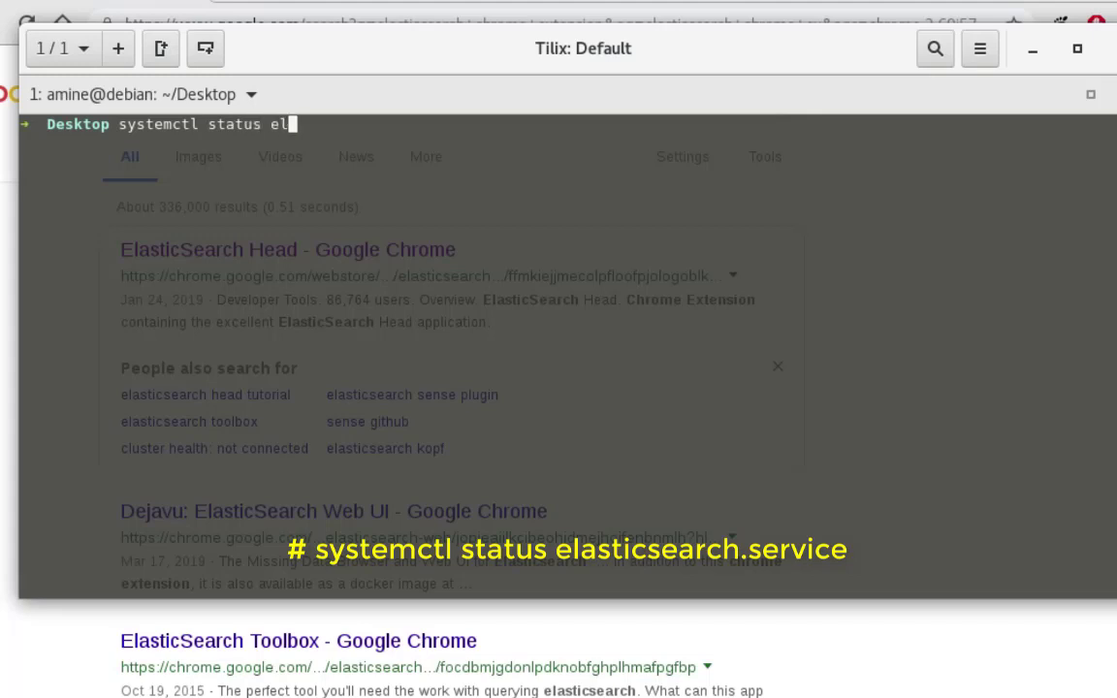
text(asticsearch.service)
key(Tab)
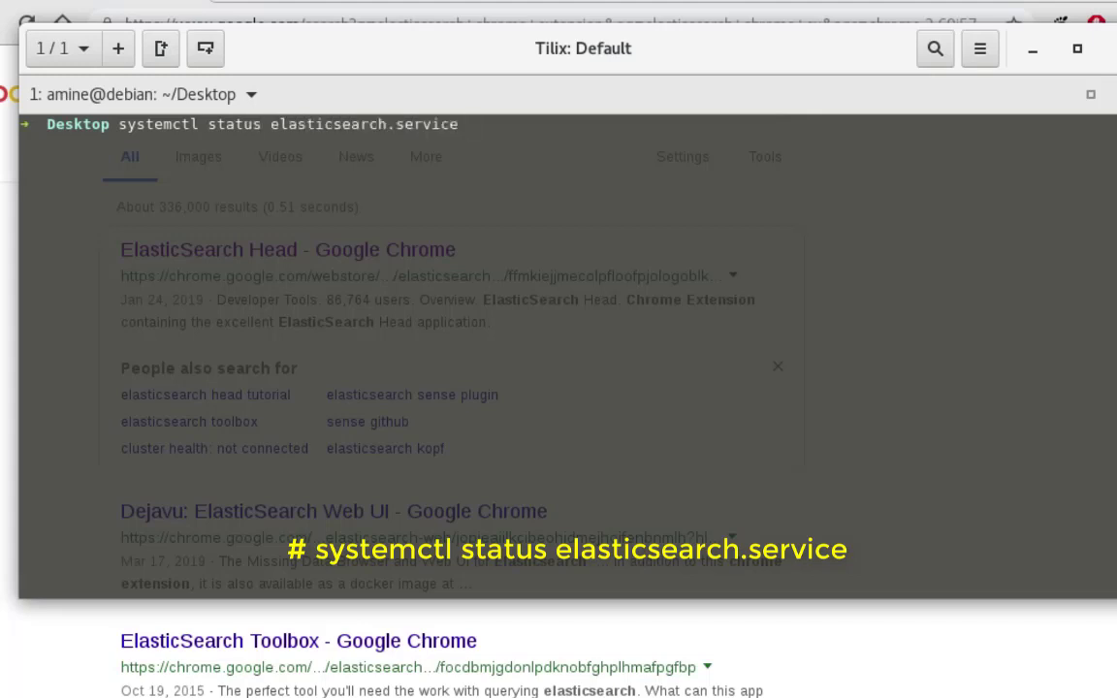
key(Return)
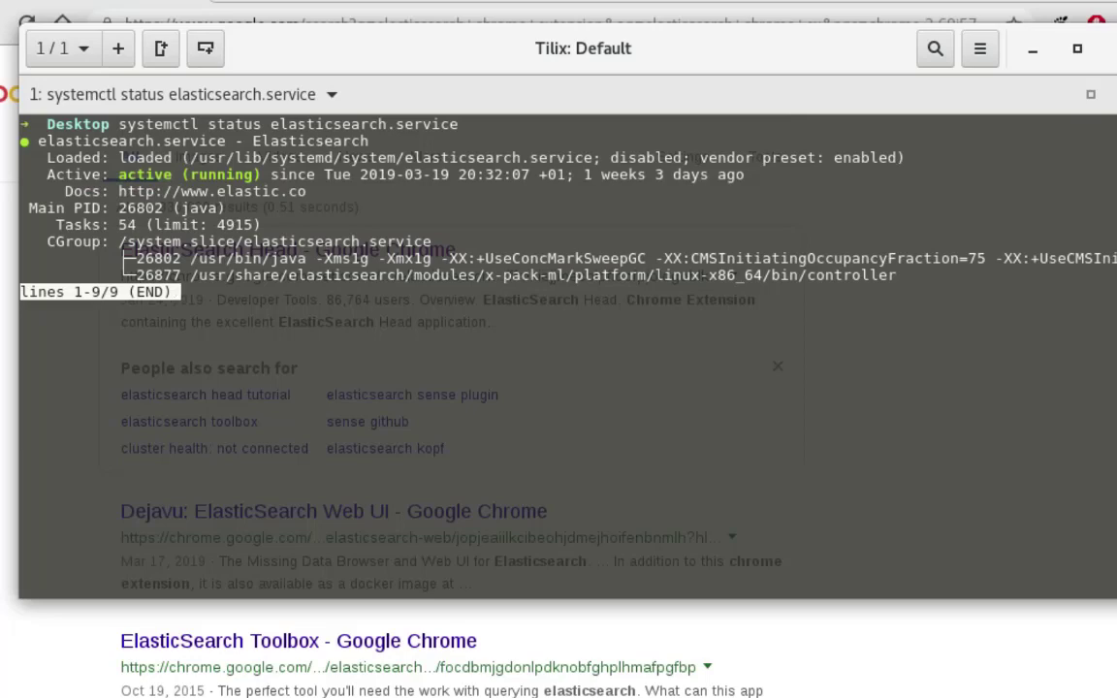
click(1033, 49)
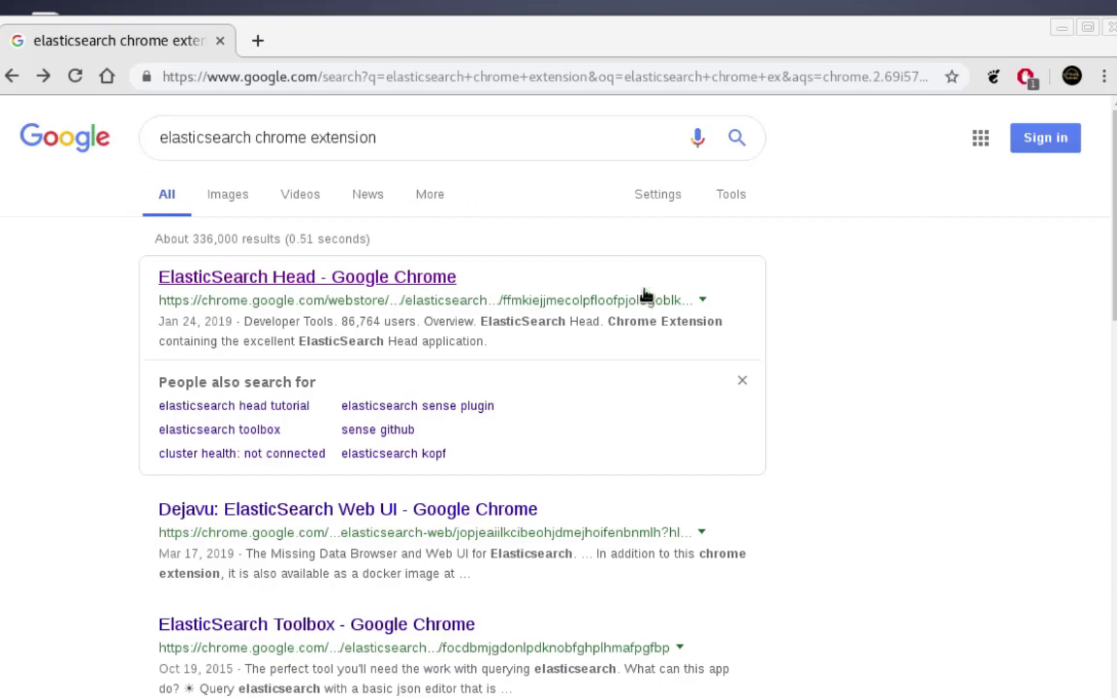
Step: Open the GitHub sense-chrome repository from the search results for the Elasticsearch Chrome extension
scroll(779, 311, down, 2)
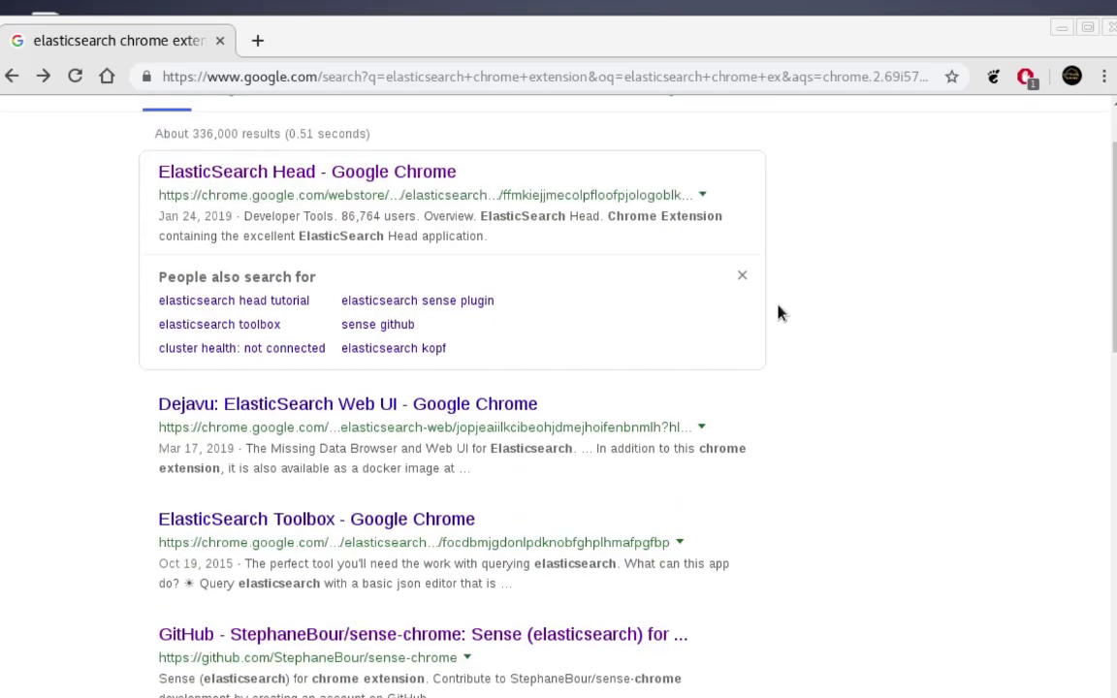
scroll(779, 312, down, 2)
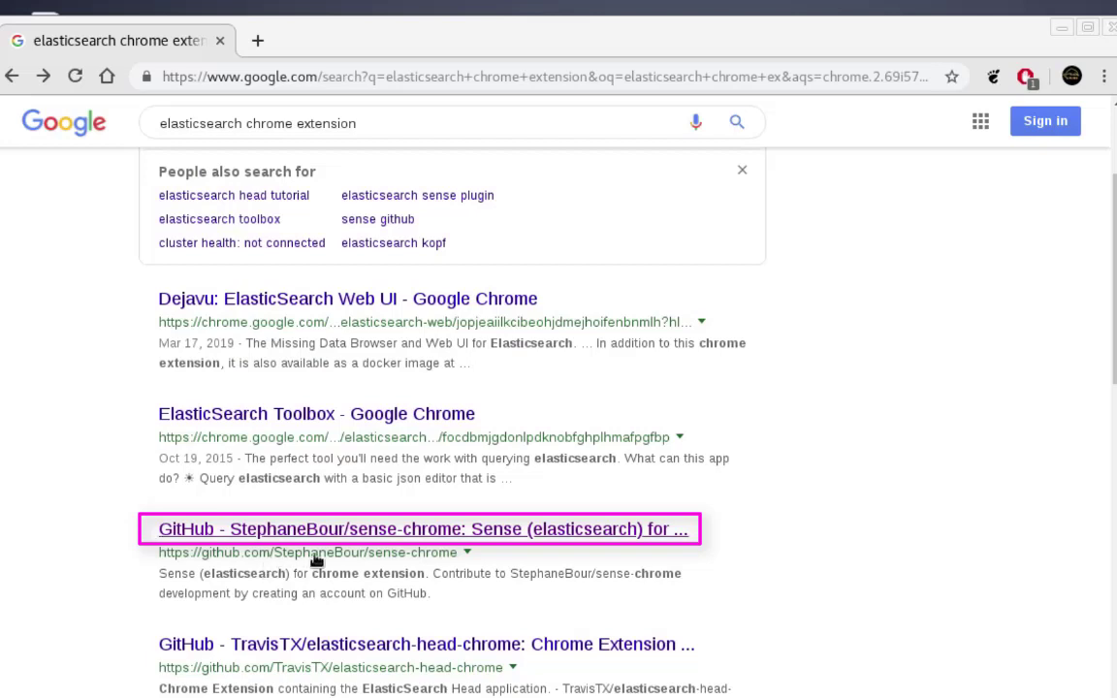
click(563, 530)
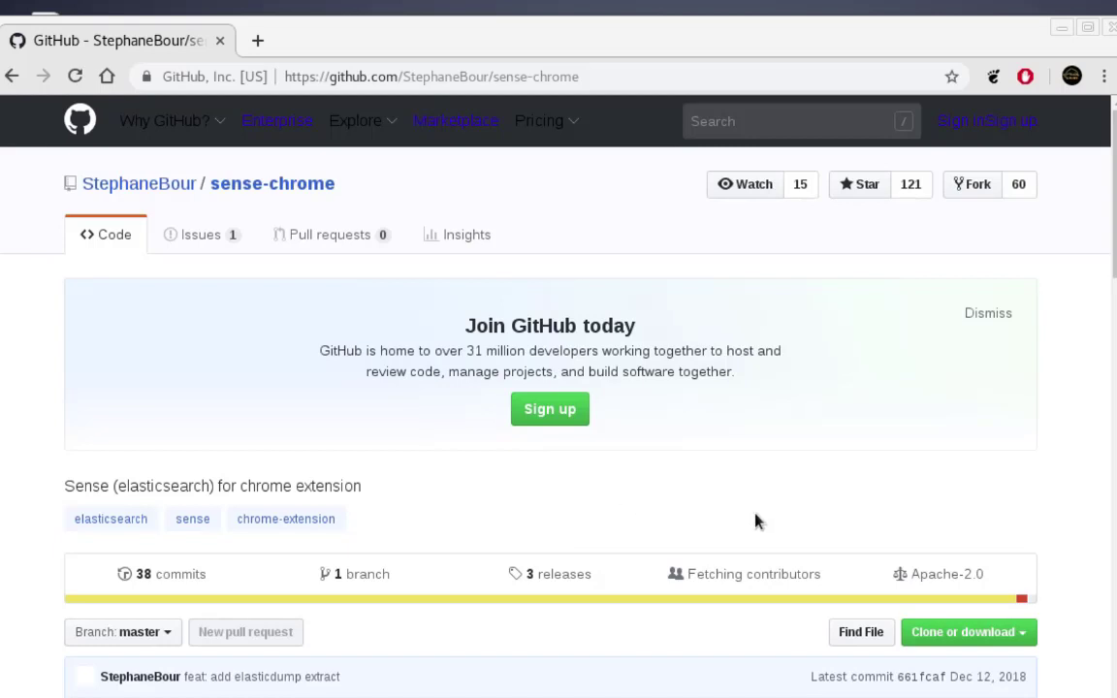
Step: Download the sense-chrome repository as a ZIP archive
scroll(970, 553, down, 3)
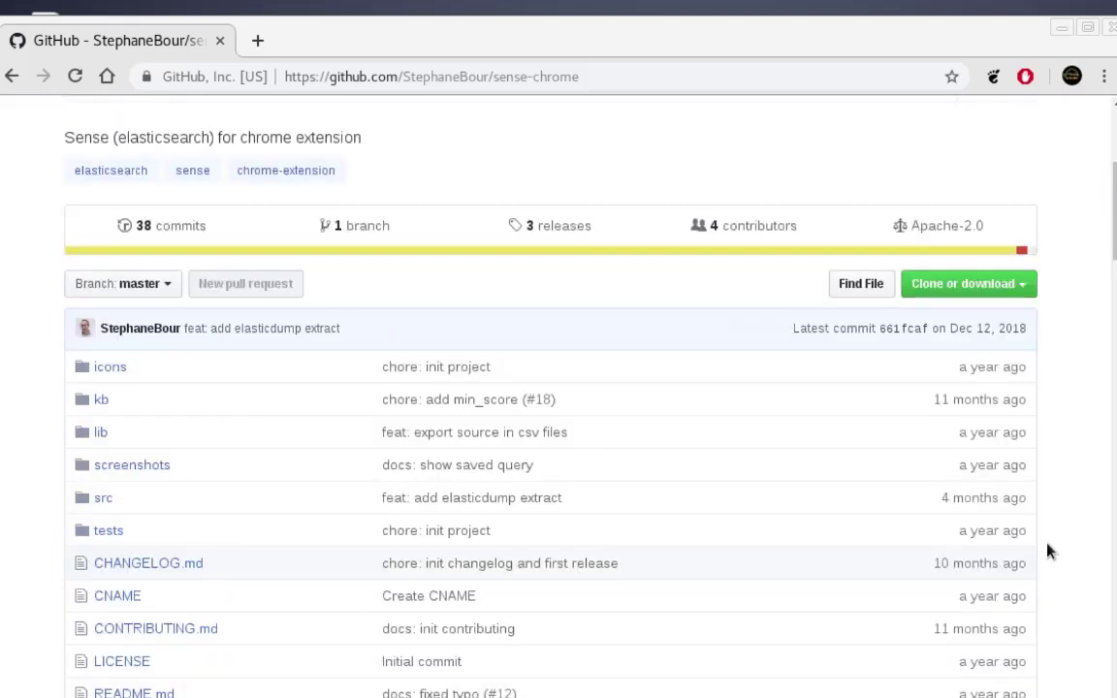
scroll(1038, 514, up, 1)
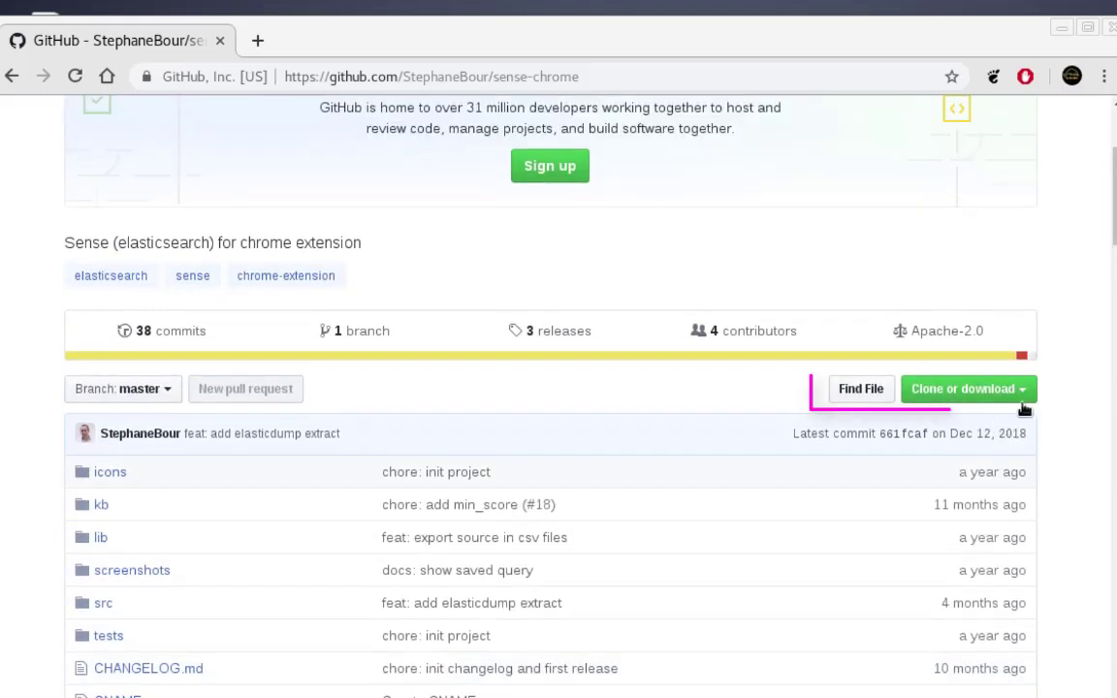
click(1028, 398)
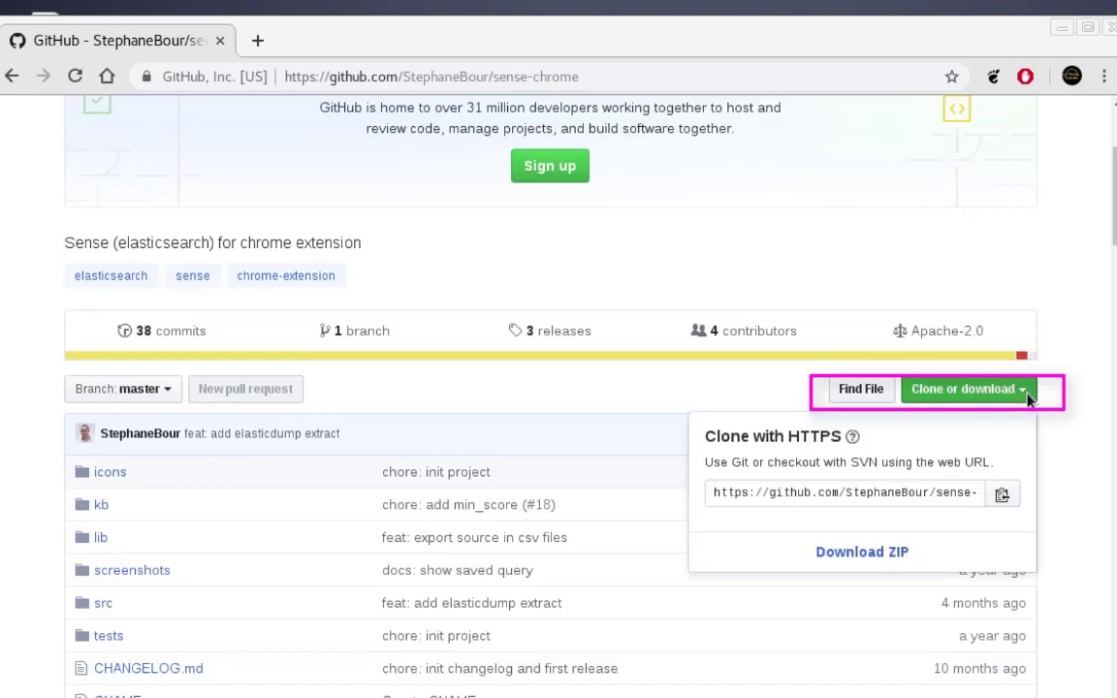
click(868, 552)
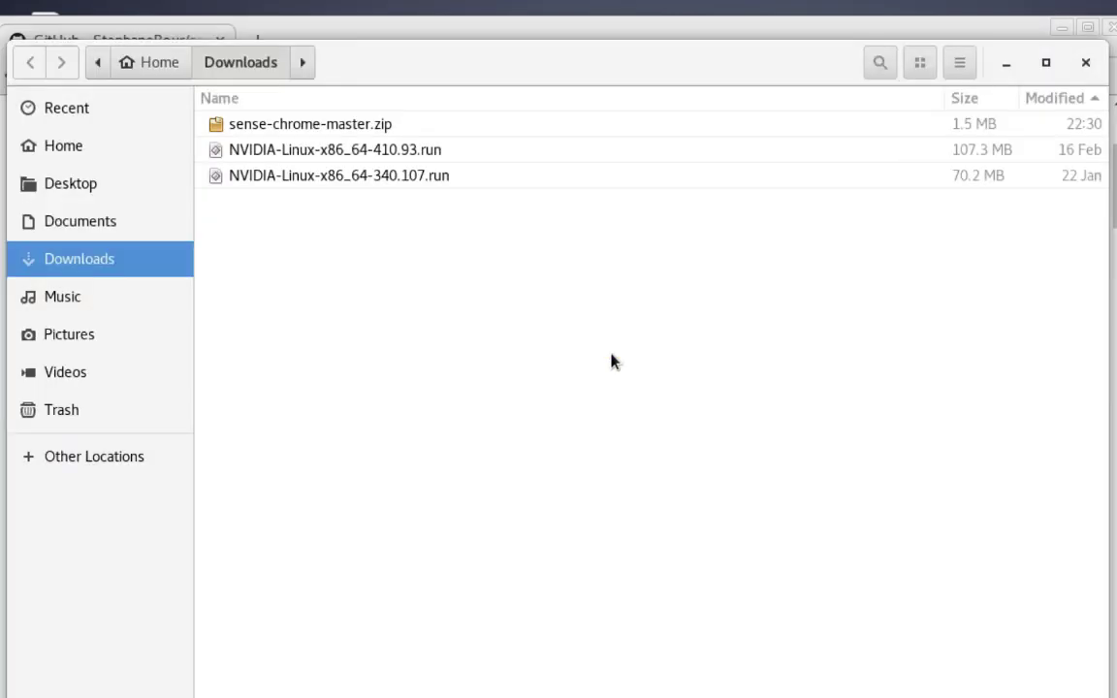
Step: Extract sense-chrome-master.zip in the Downloads folder and close the file manager
double_click(351, 130)
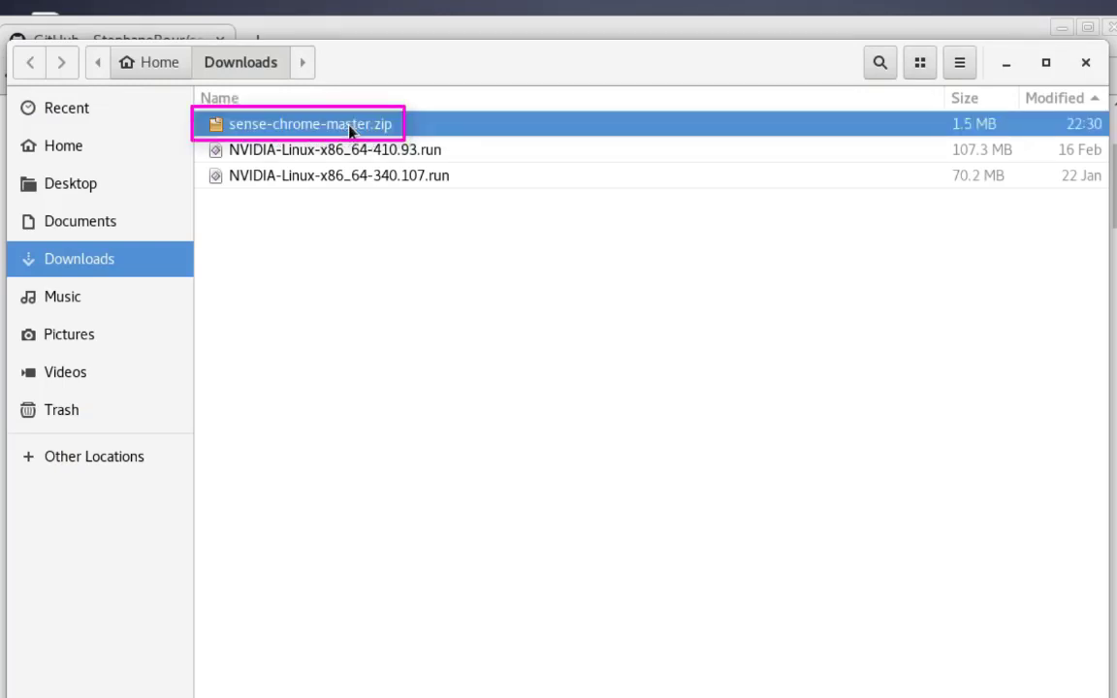
click(297, 279)
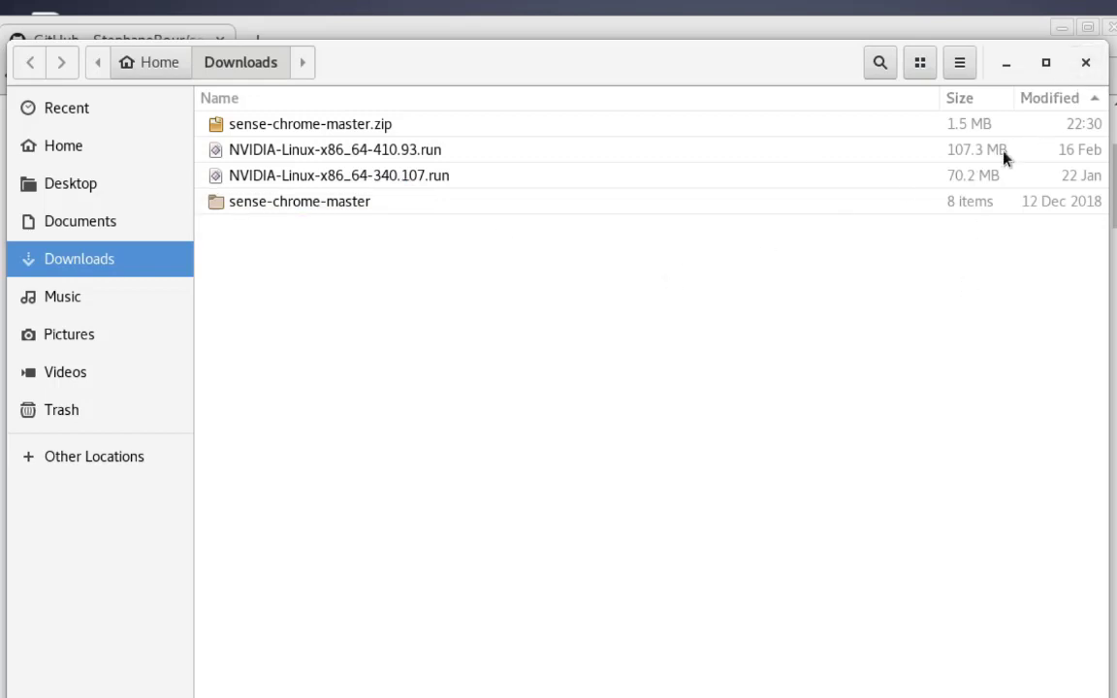
click(1087, 63)
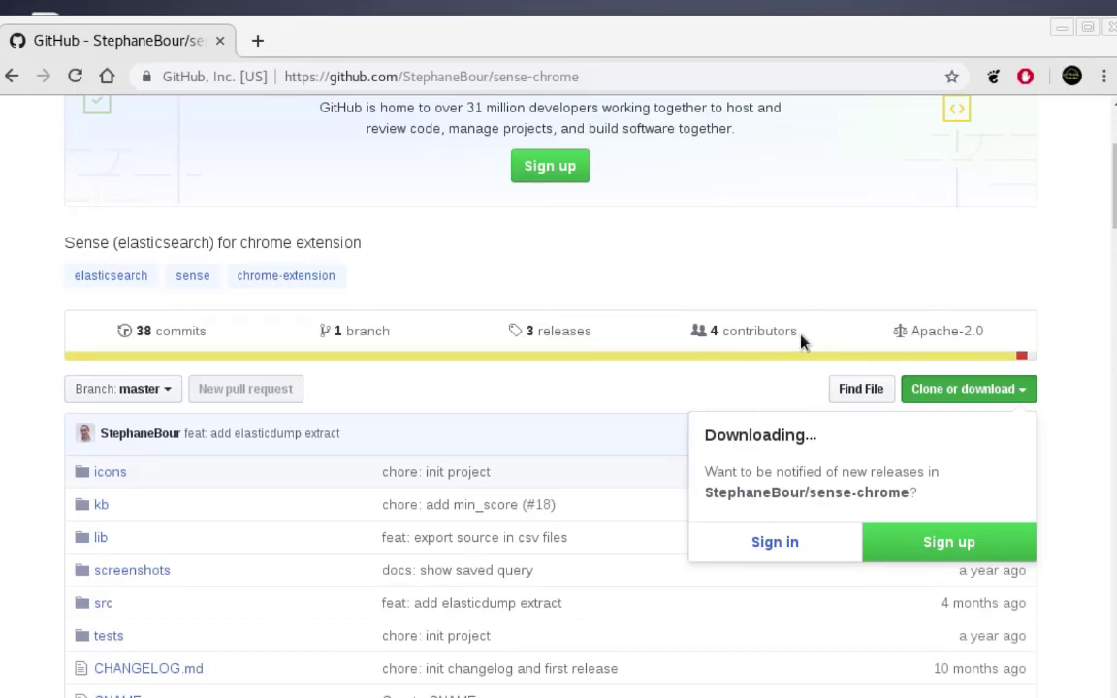
Step: Open the browser's extension management page from its settings
click(1104, 80)
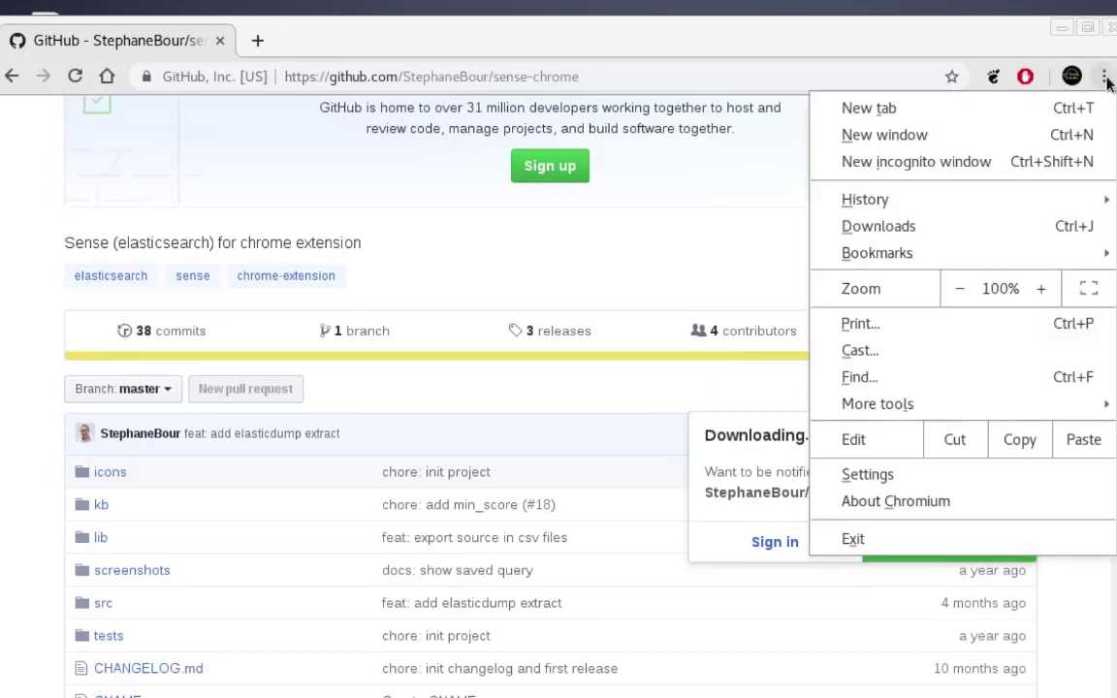
click(894, 475)
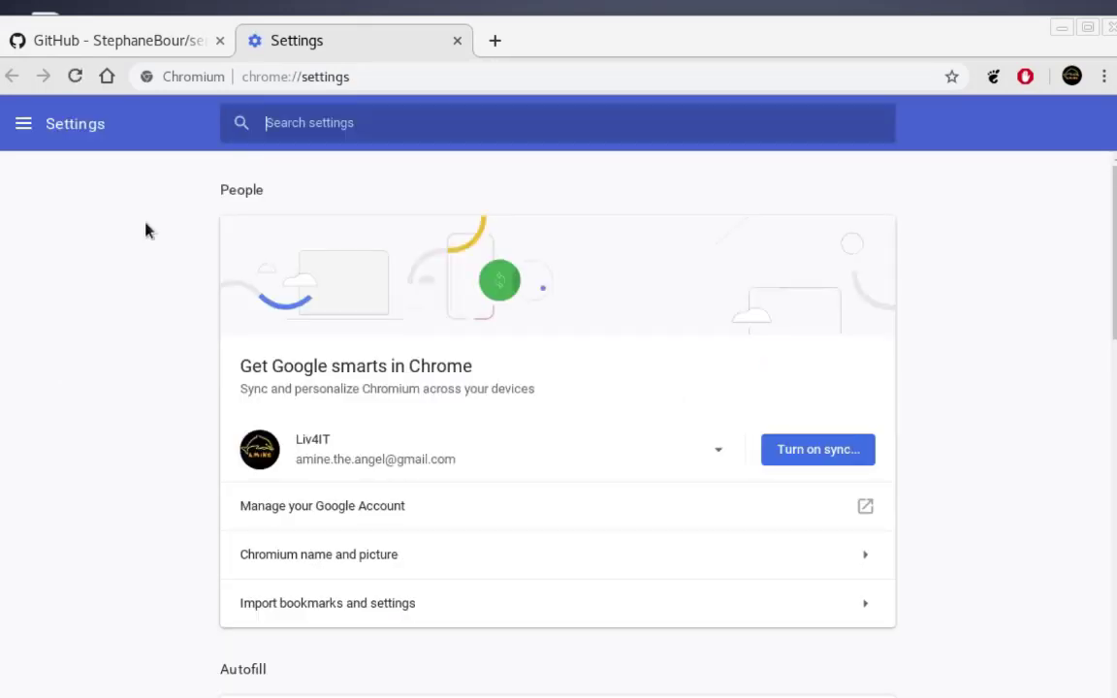
click(20, 125)
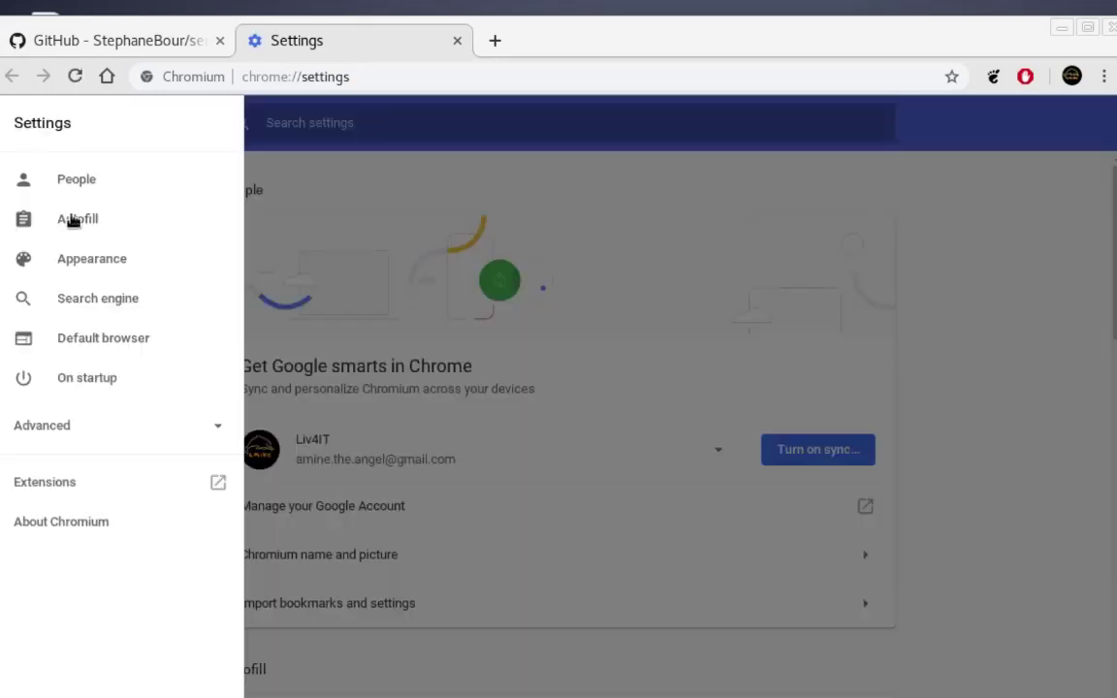
click(106, 491)
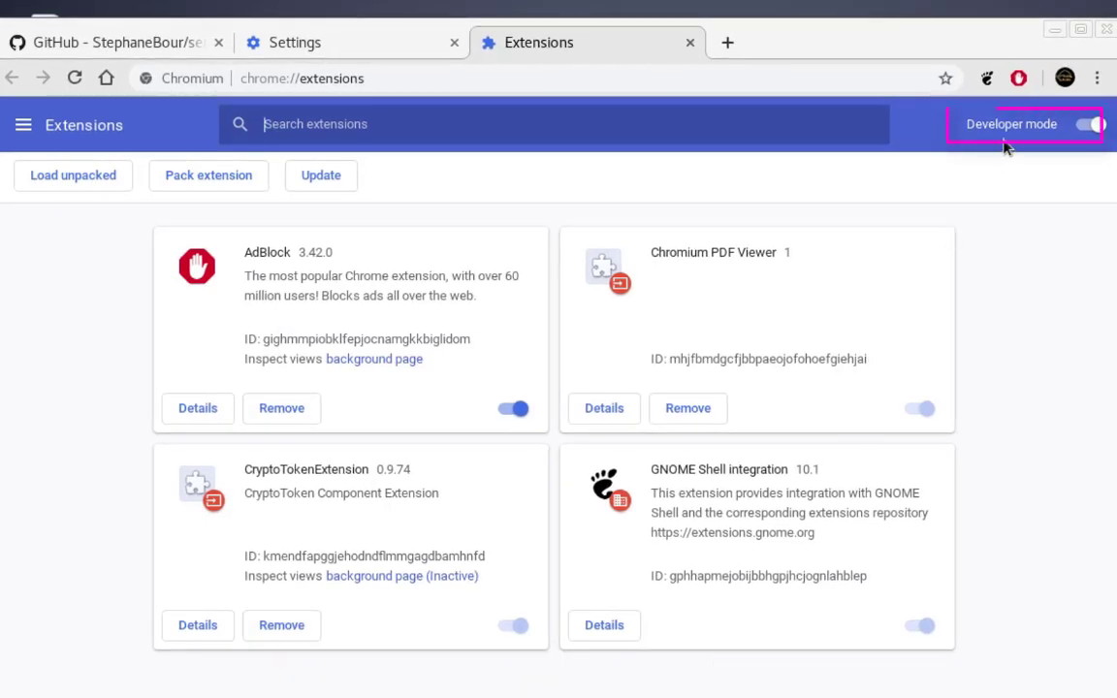
Step: Toggle Developer mode off and back on, and load the unpacked extension from the sense-chrome-master folder in Downloads
click(1088, 126)
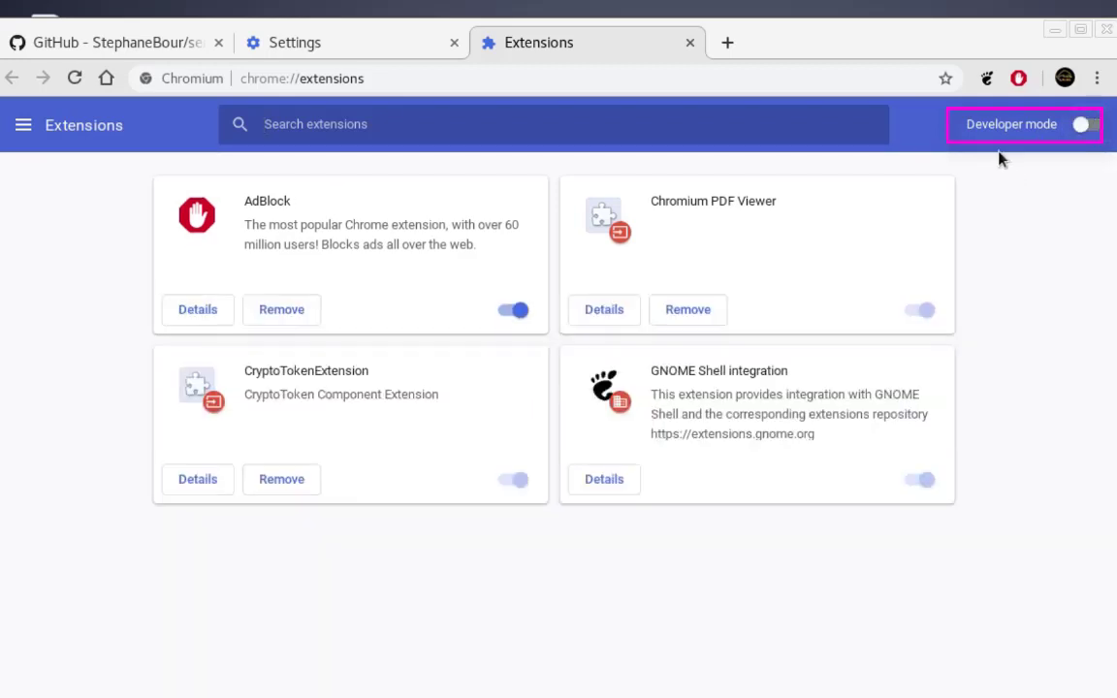
click(1091, 125)
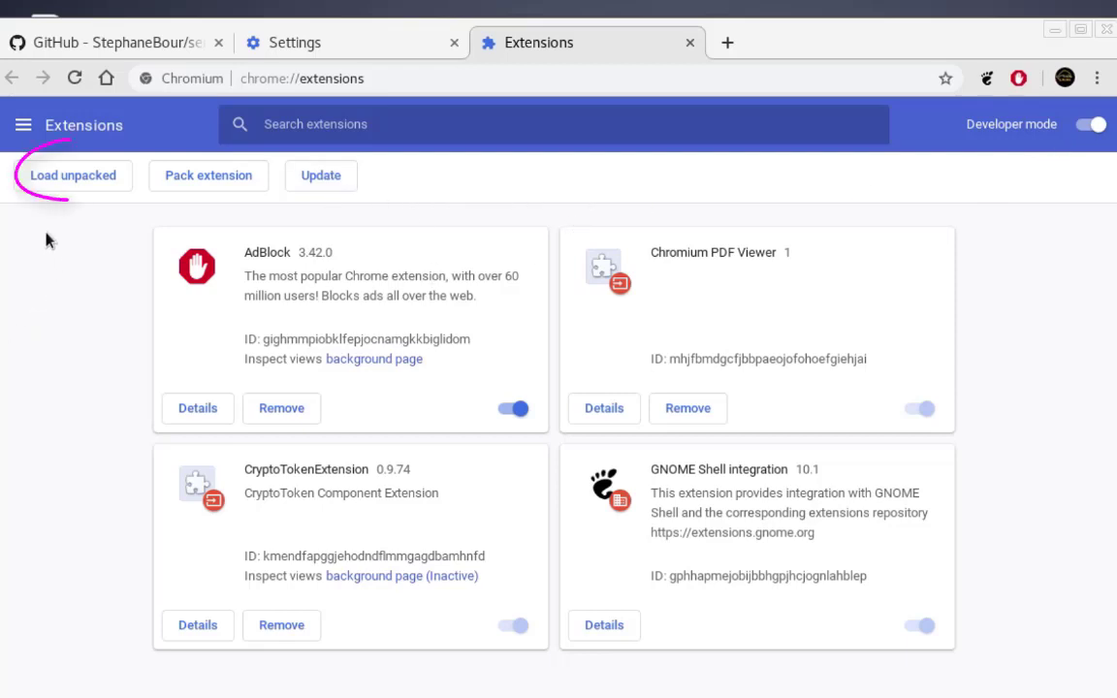
click(71, 184)
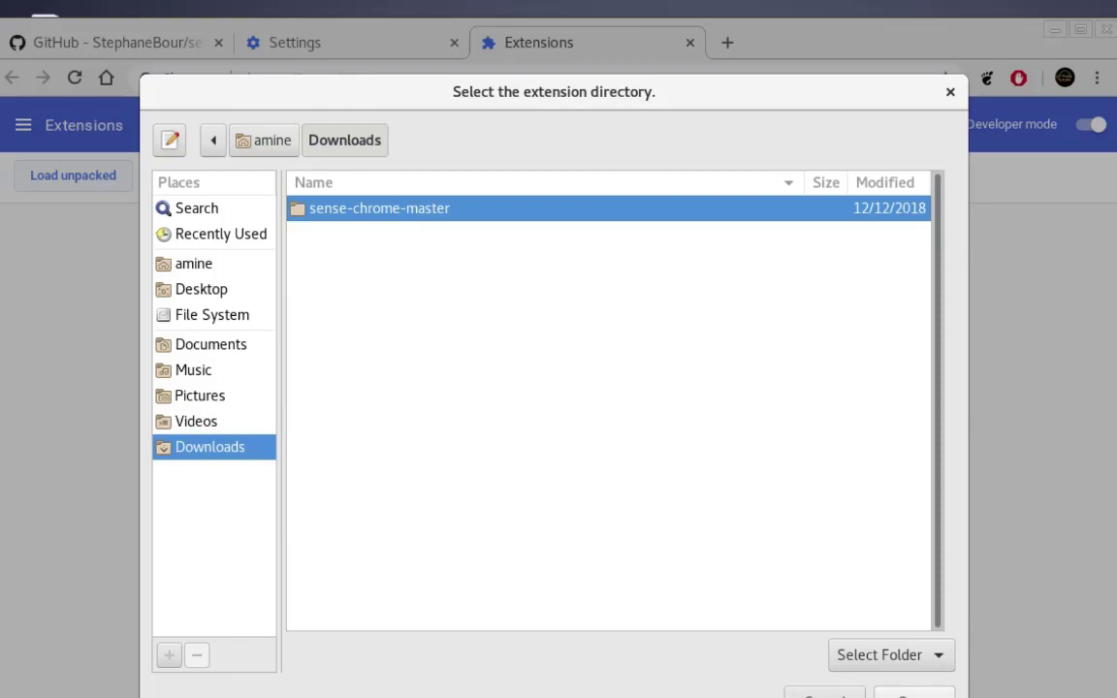
click(913, 694)
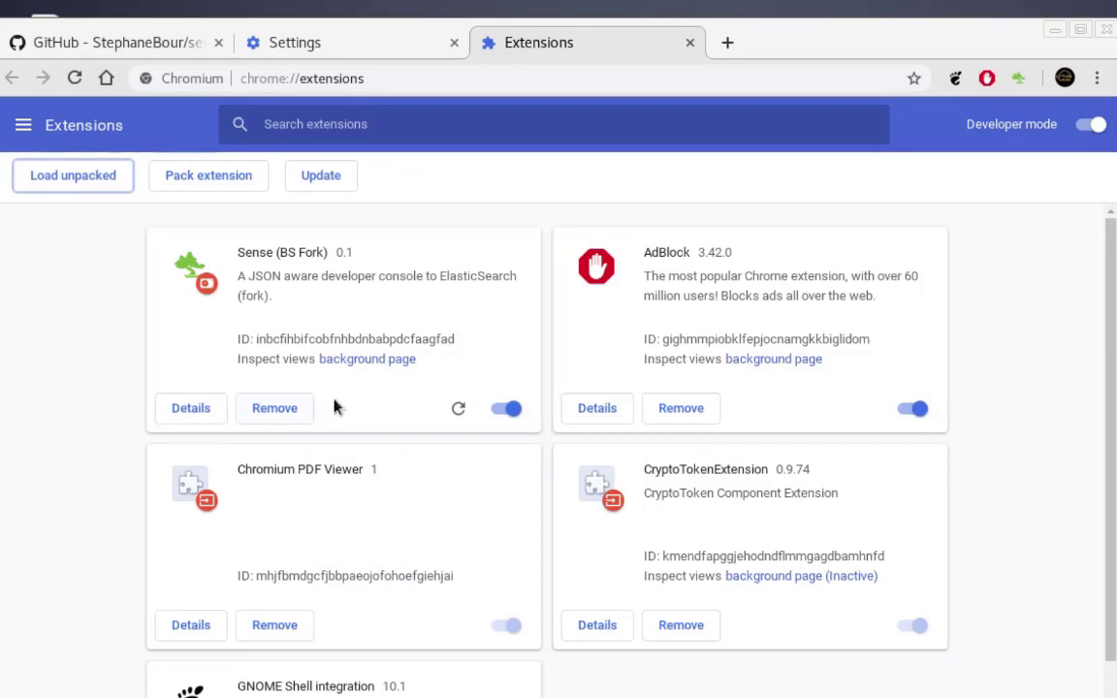
Step: Open the Sense console, dismiss its welcome message, and run the default match_all _search request on localhost:9200 to examine the response
click(1019, 80)
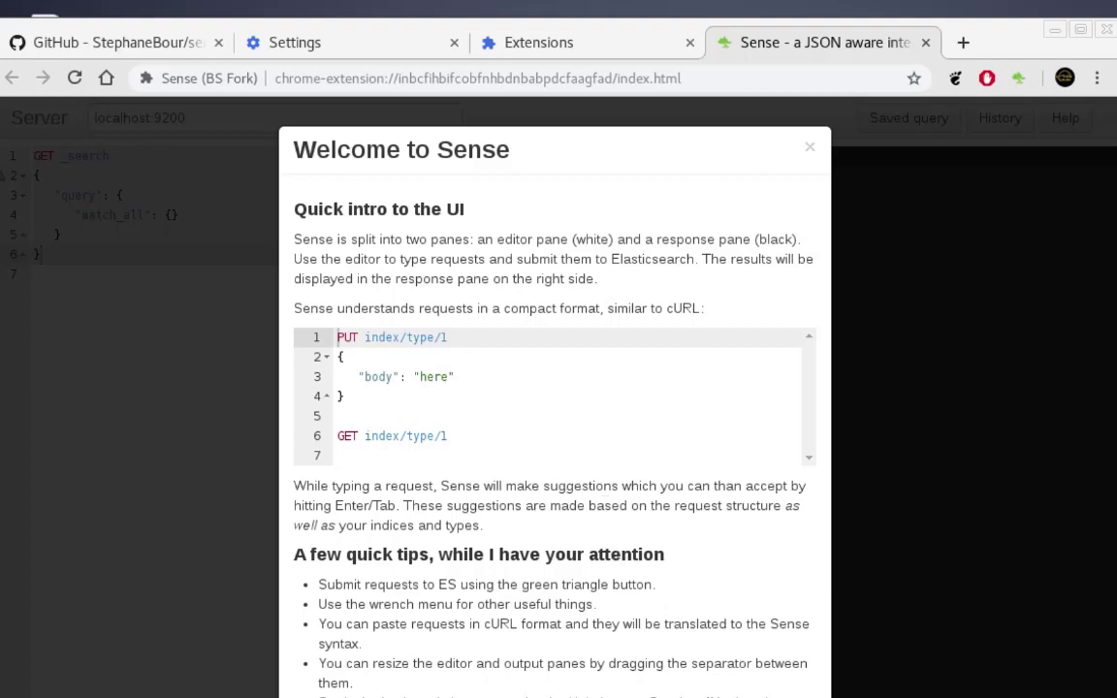
key(Escape)
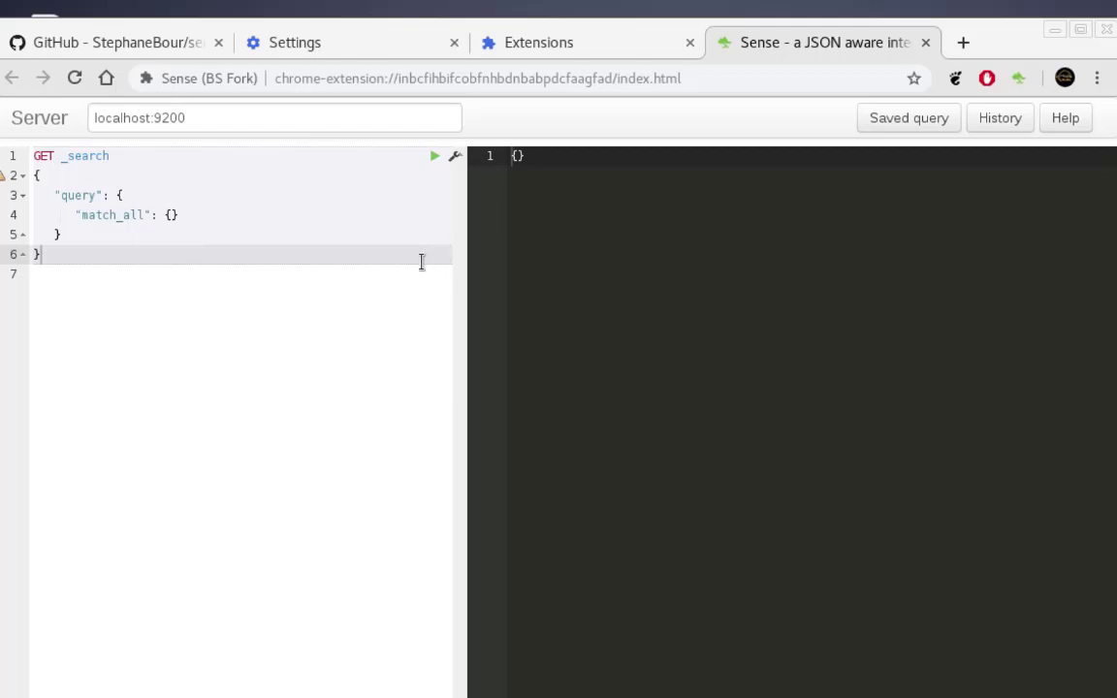
click(435, 161)
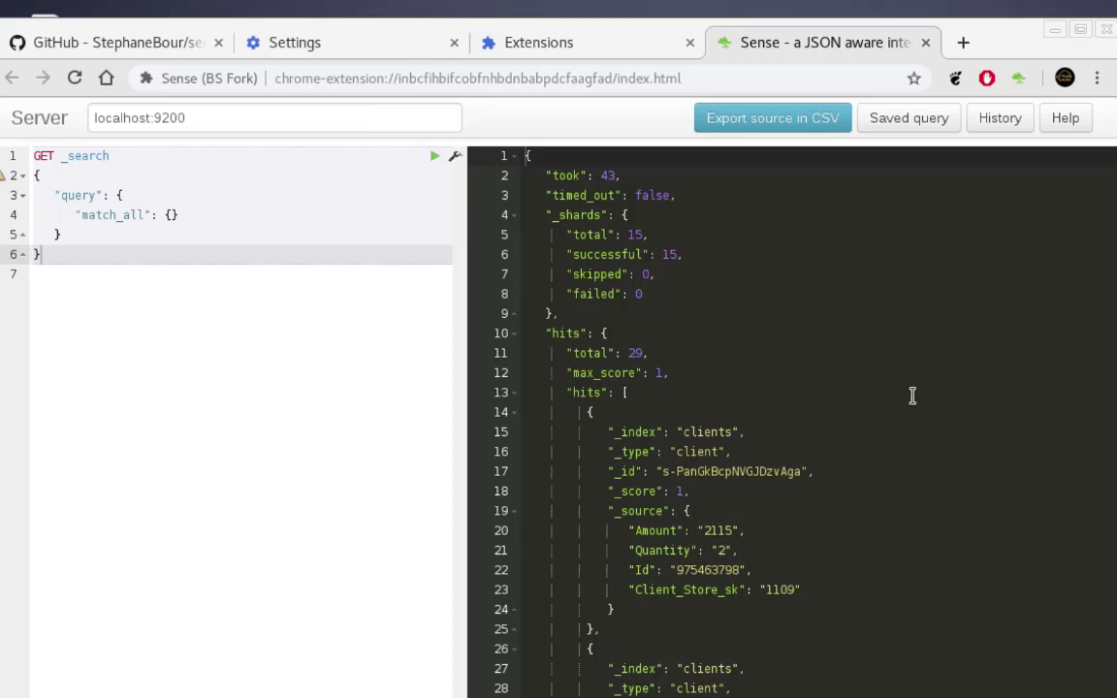
scroll(913, 395, down, 5)
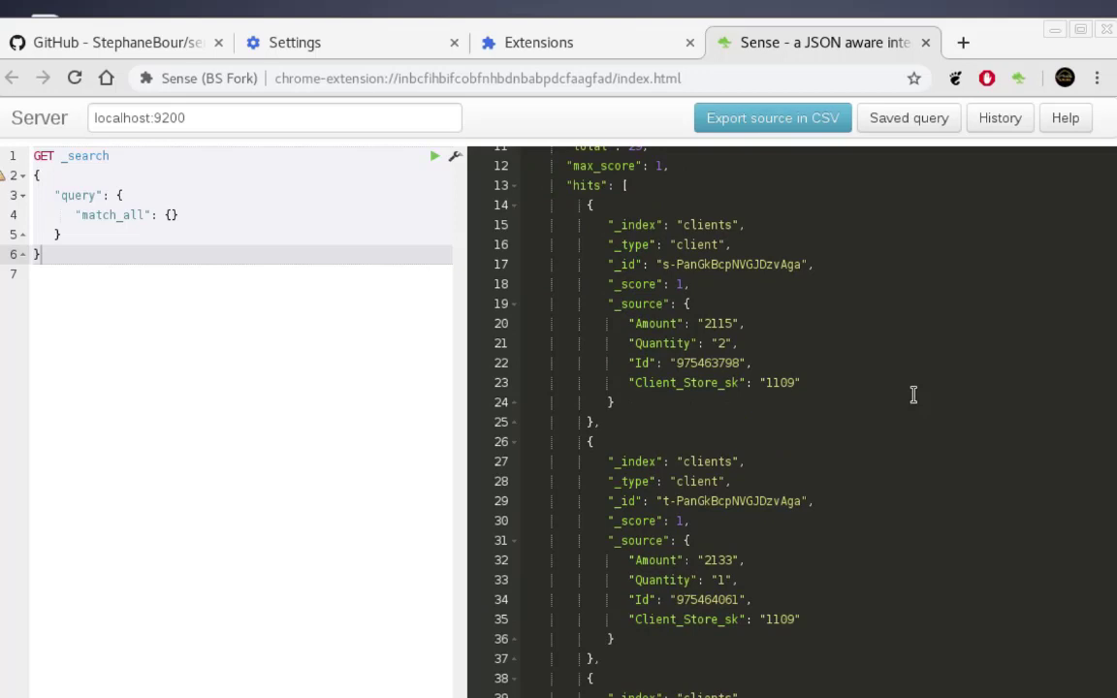
scroll(913, 395, down, 2)
scroll(912, 395, up, 3)
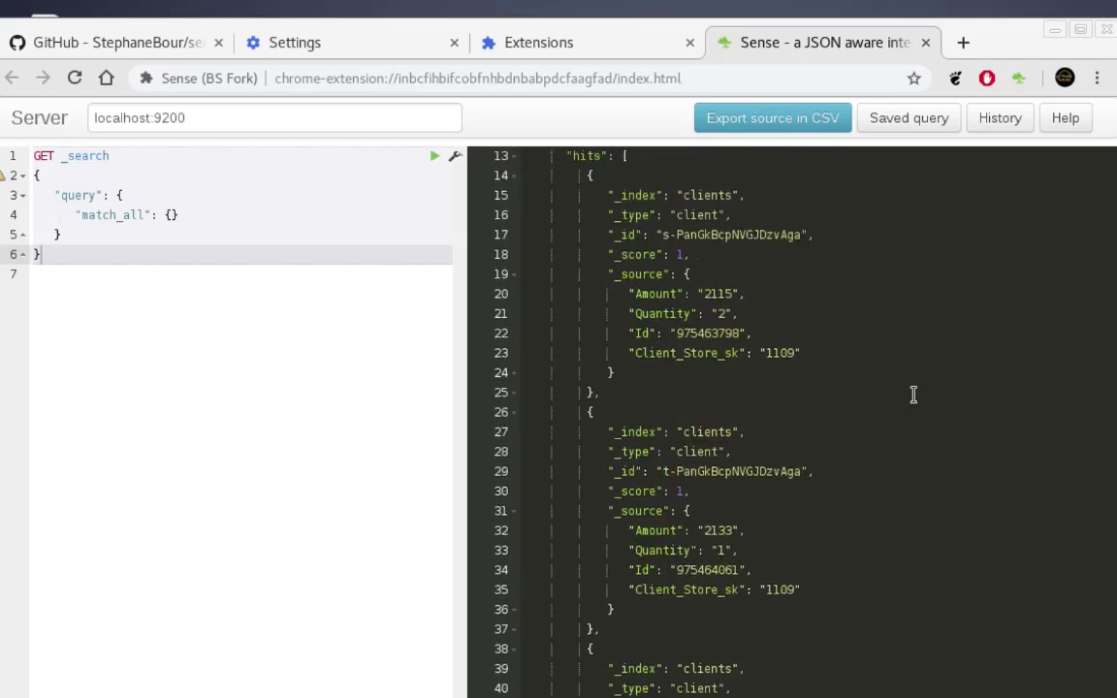
scroll(912, 395, up, 3)
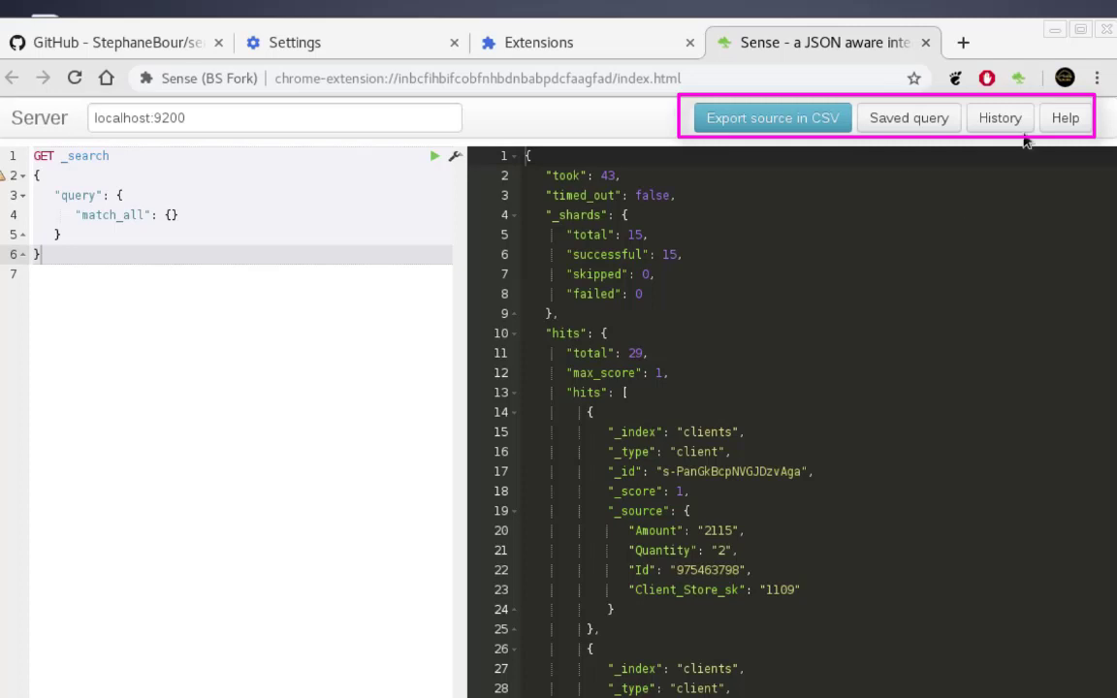
Step: Review the Sense request history and read the request format and keyboard tips in the help
click(997, 119)
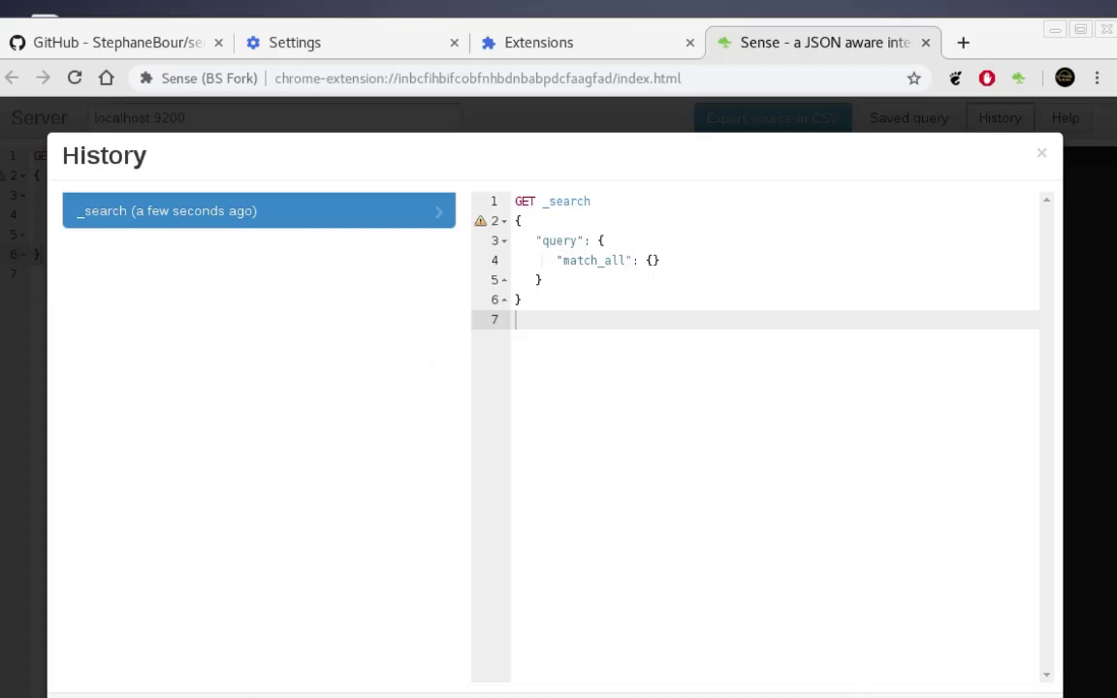
key(Escape)
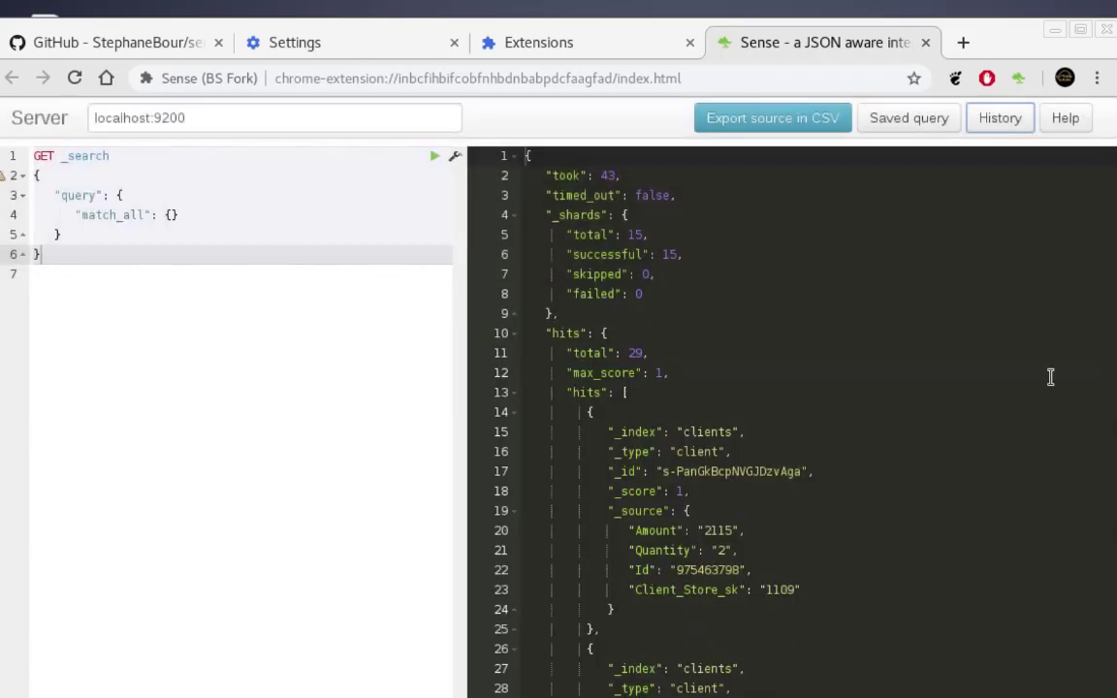
click(1067, 120)
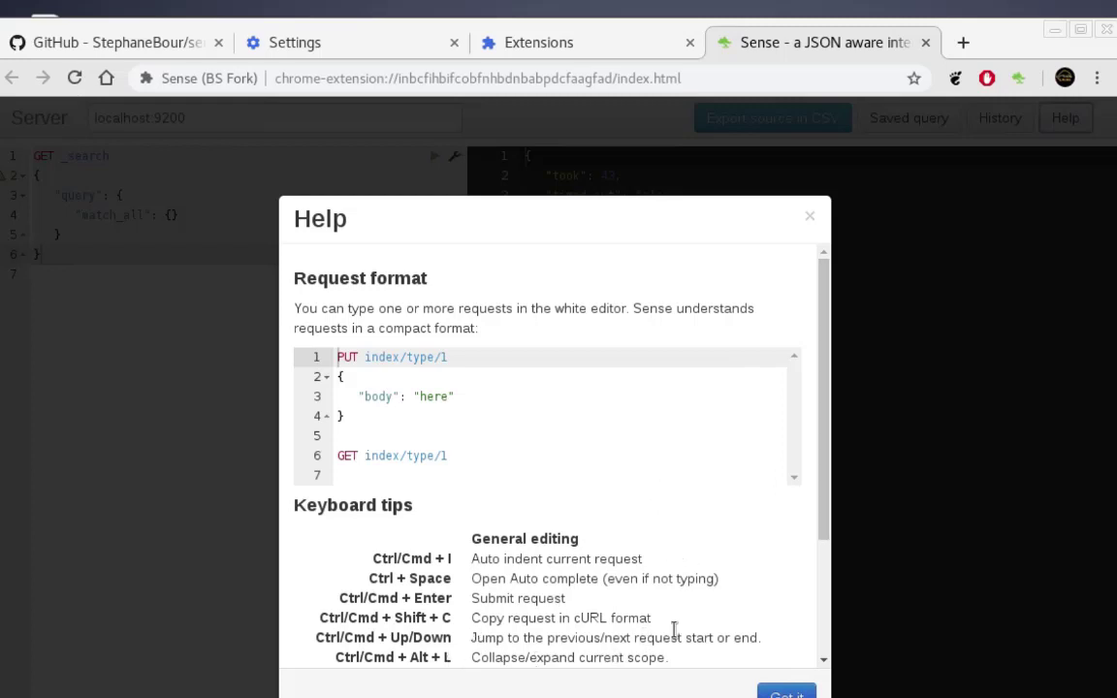
scroll(732, 579, down, 2)
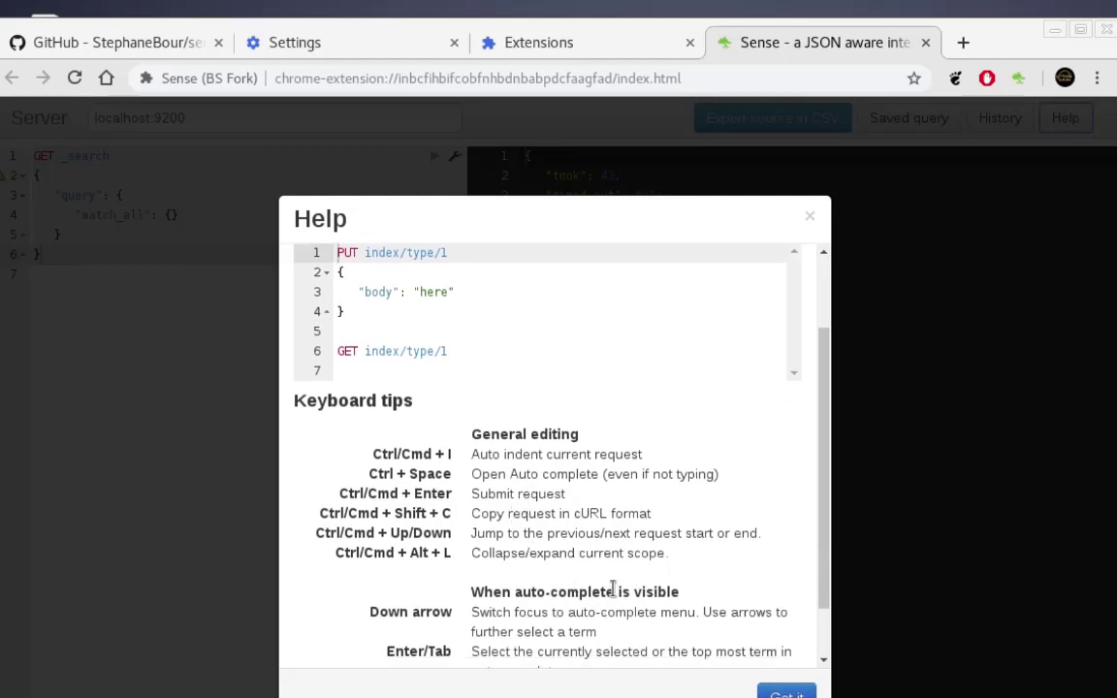
Step: Read the remaining keyboard tips in the Sense help and close the help window
scroll(613, 587, down, 1)
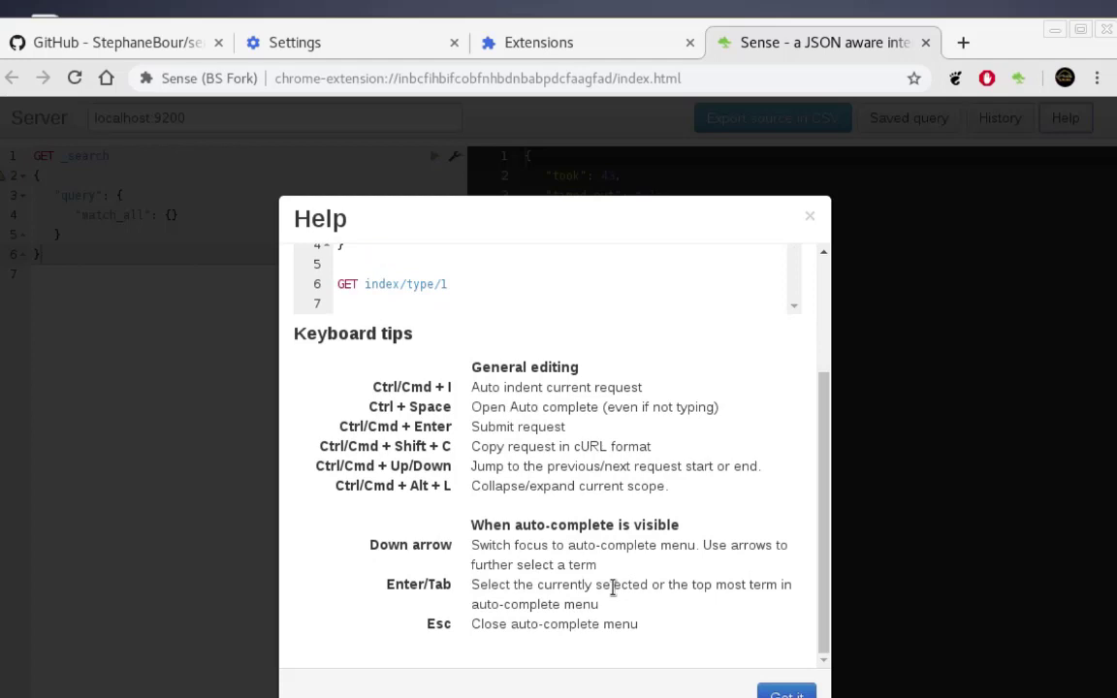
scroll(613, 588, up, 3)
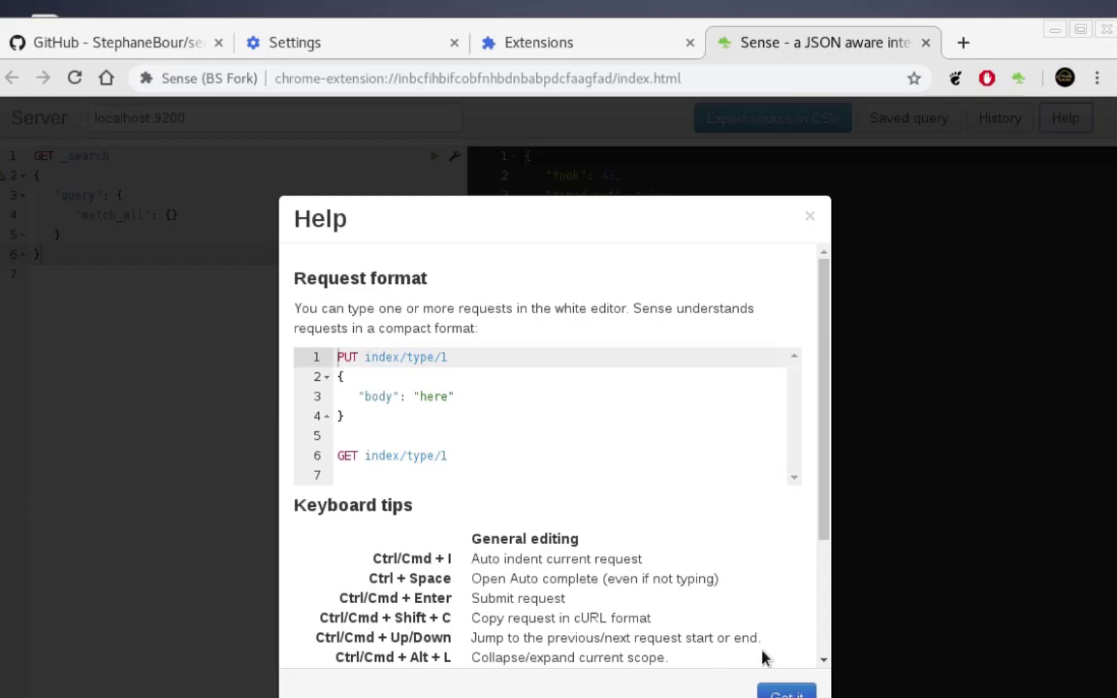
click(787, 694)
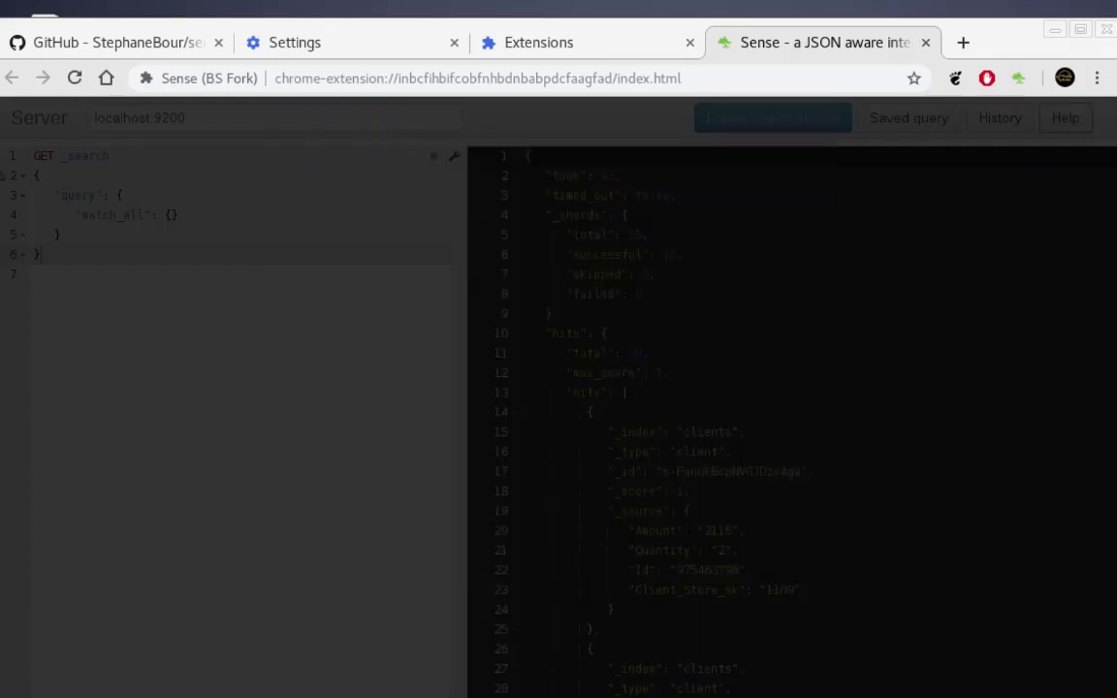
Step: Examine the returned clients and movies documents in the match_all search response
scroll(493, 608, down, 2)
scroll(492, 608, down, 5)
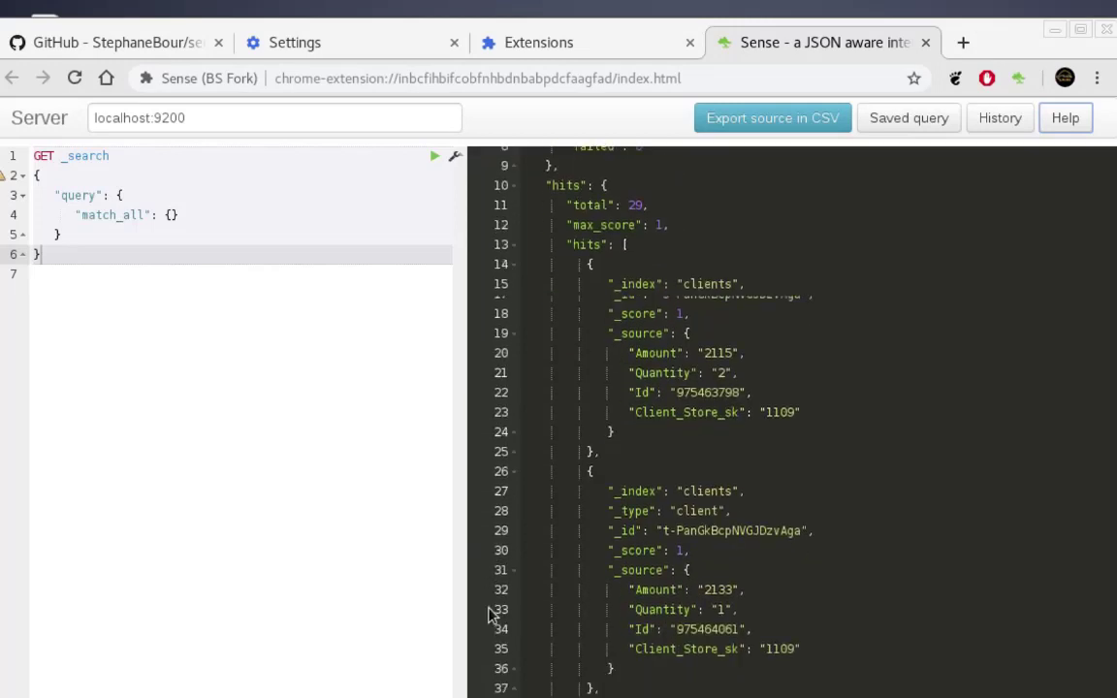
scroll(490, 626, down, 5)
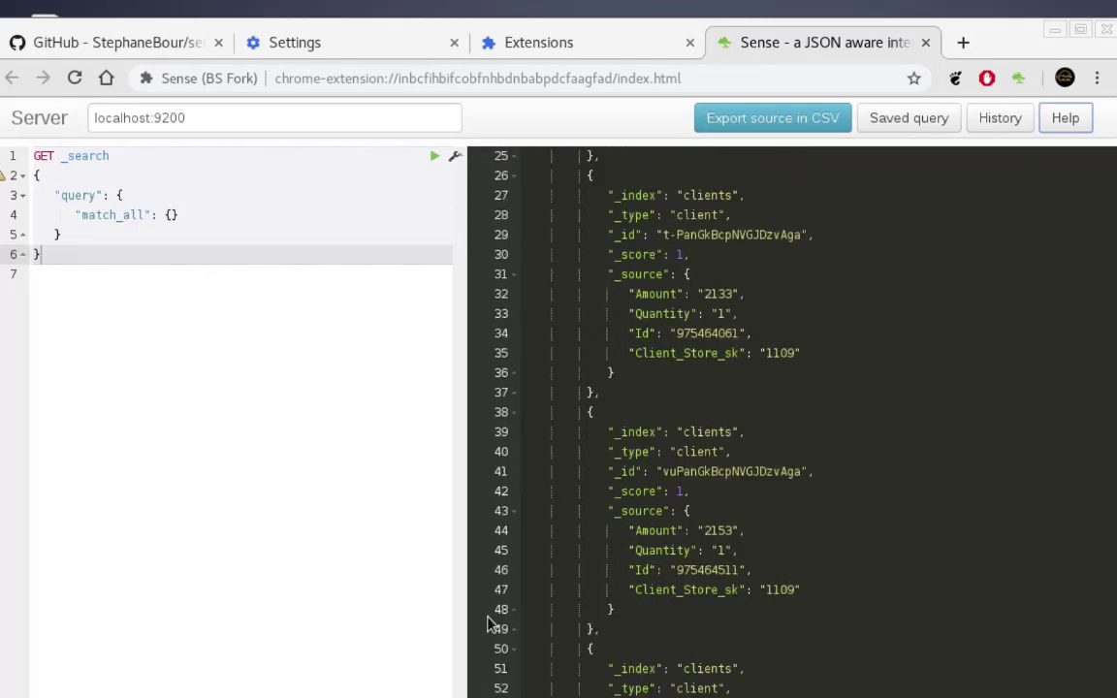
scroll(490, 626, down, 5)
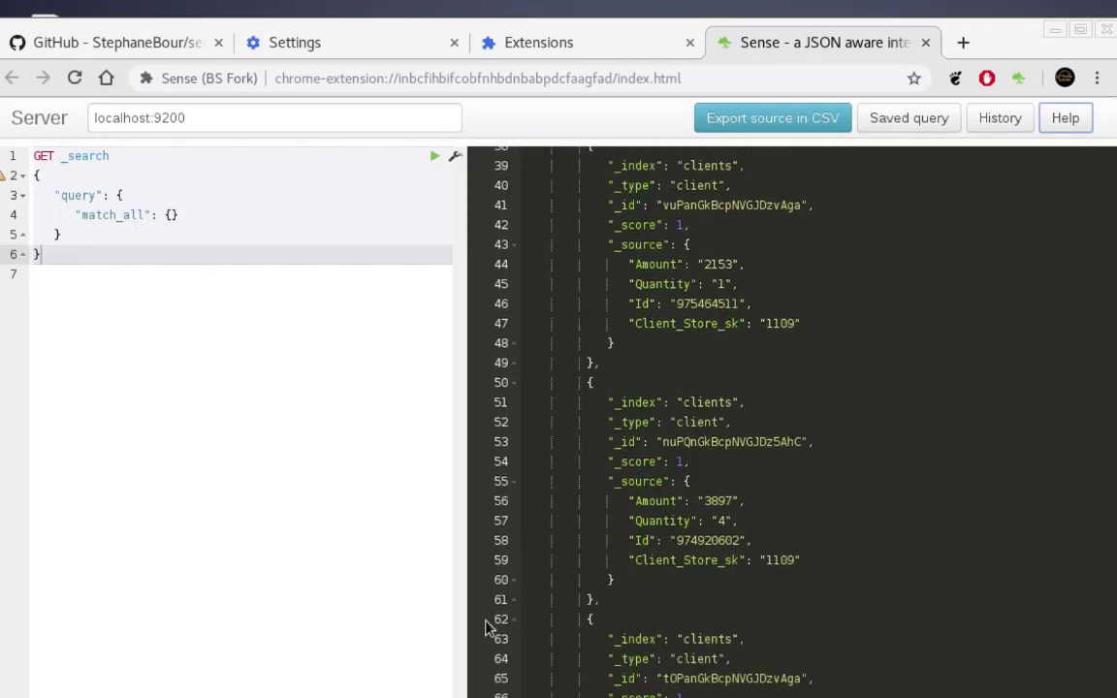
scroll(490, 628, down, 6)
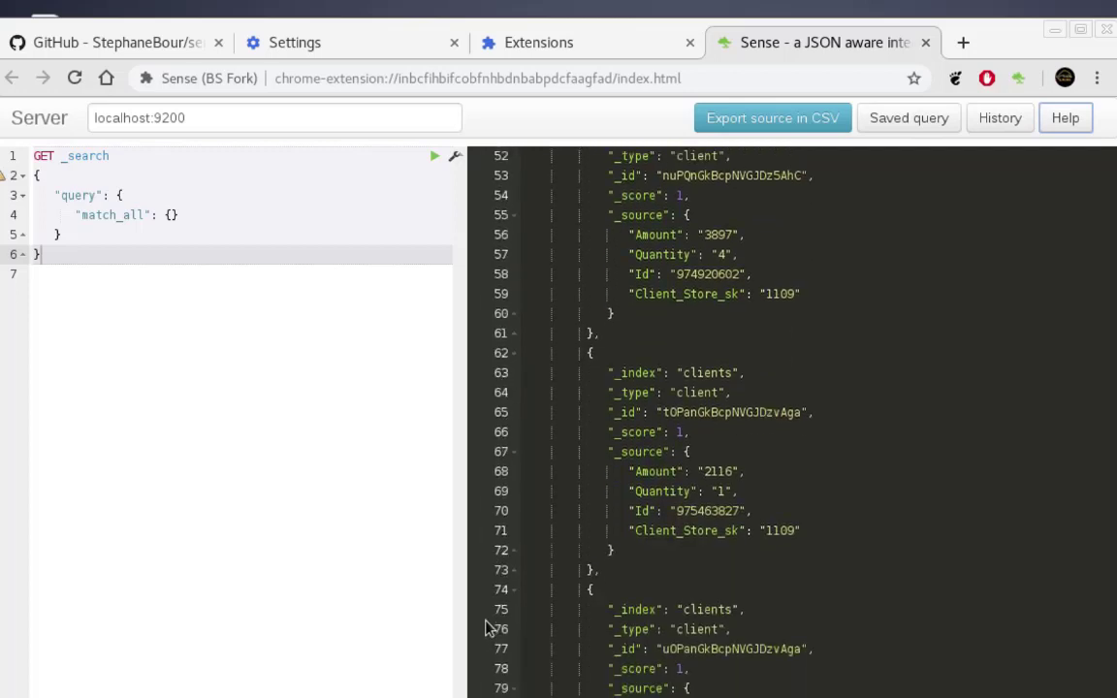
scroll(489, 629, down, 2)
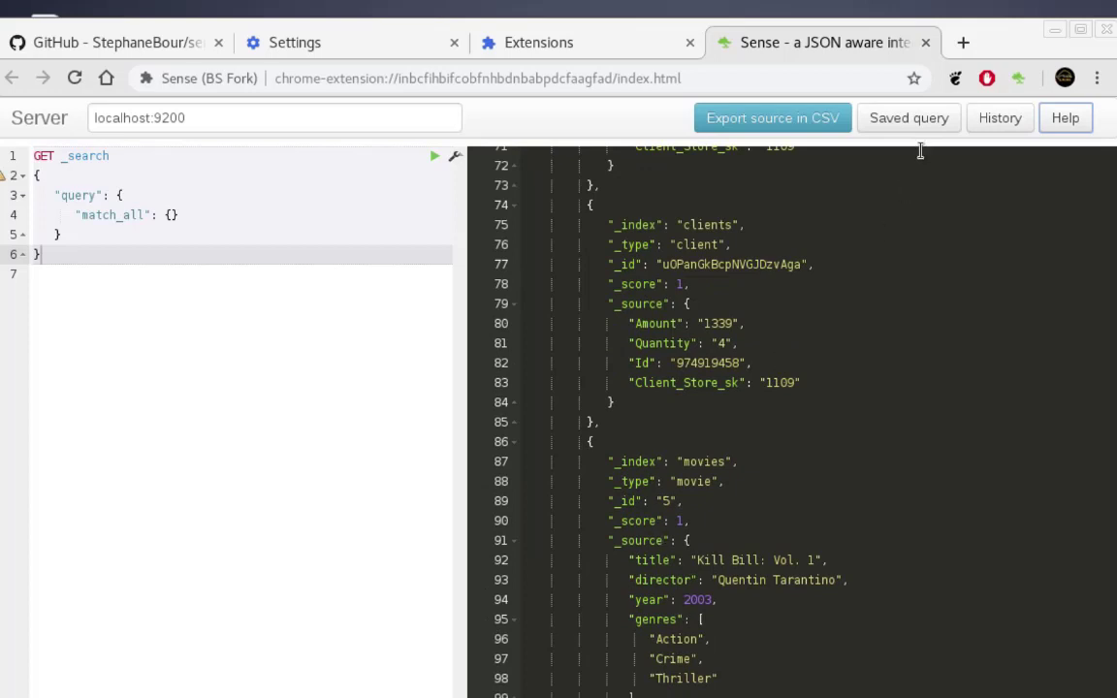
Step: Close the Sense console, go back to the Google results, and open ElasticSearch Head's Chrome Web Store page to review its overview
click(926, 44)
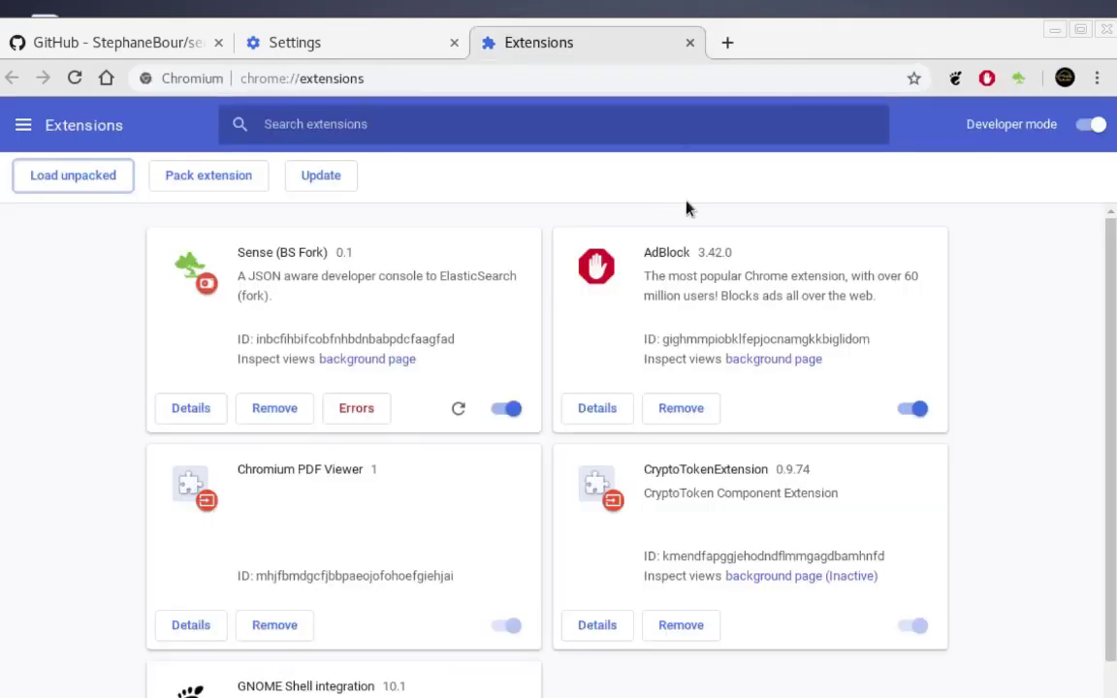
click(109, 39)
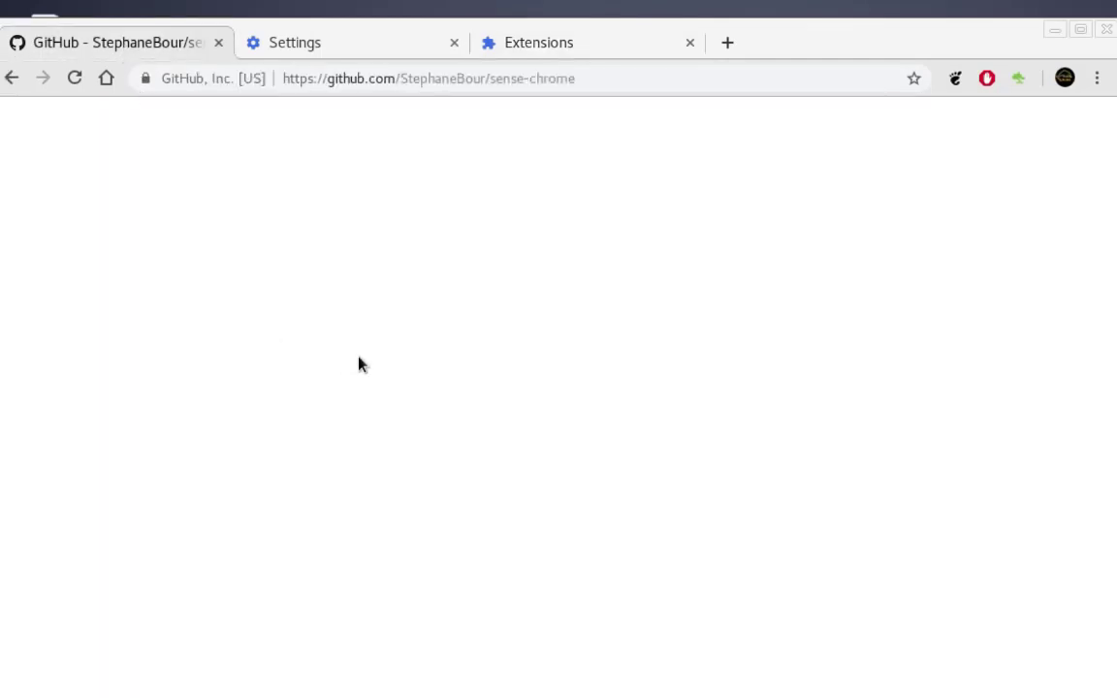
click(11, 80)
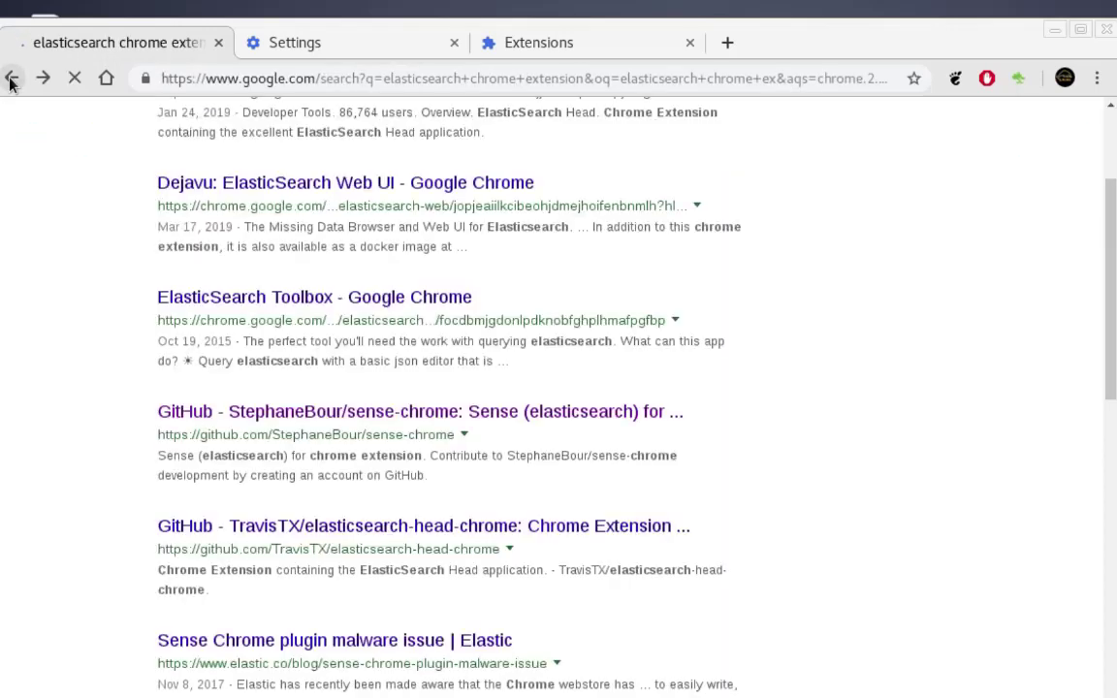
scroll(1112, 291, up, 3)
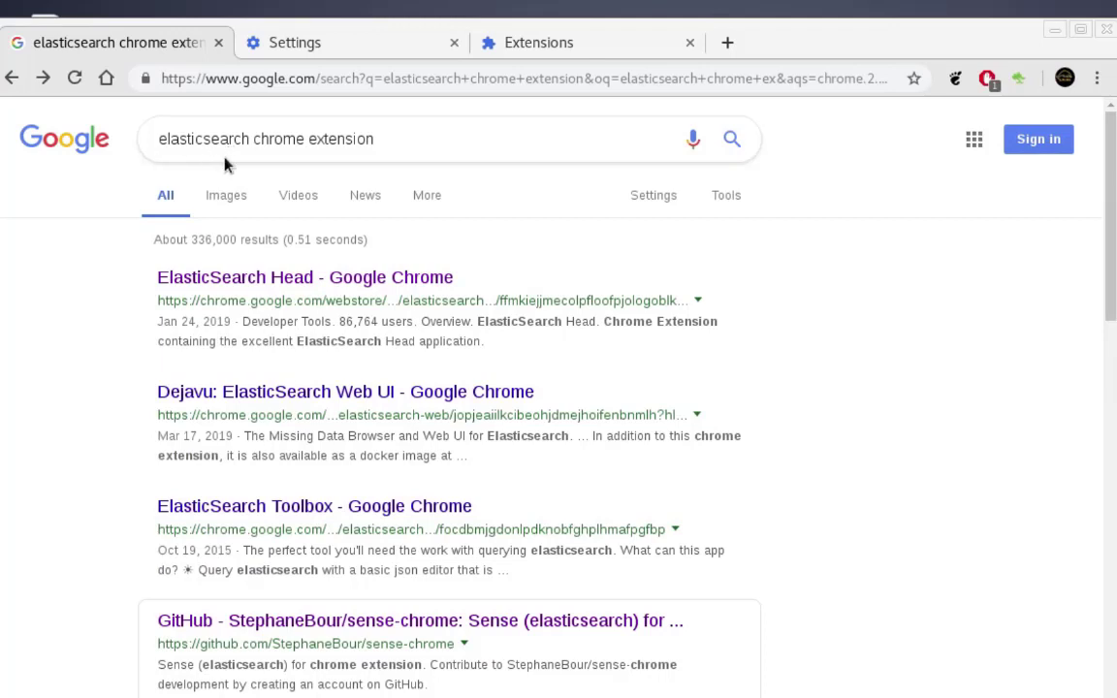
click(397, 279)
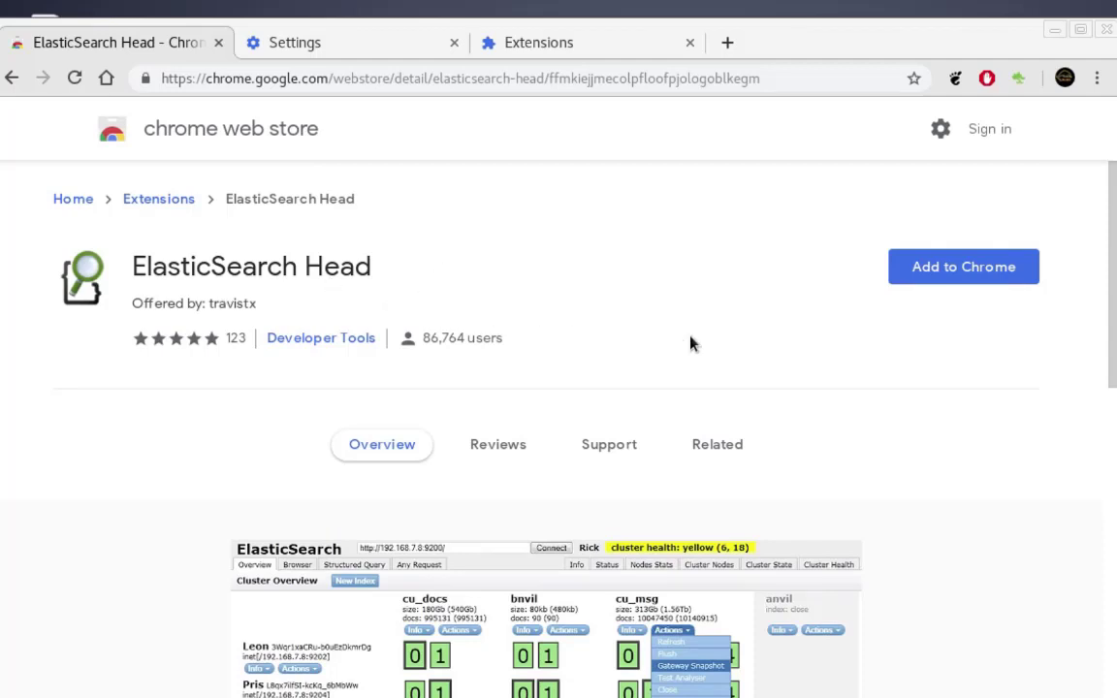
scroll(671, 442, down, 3)
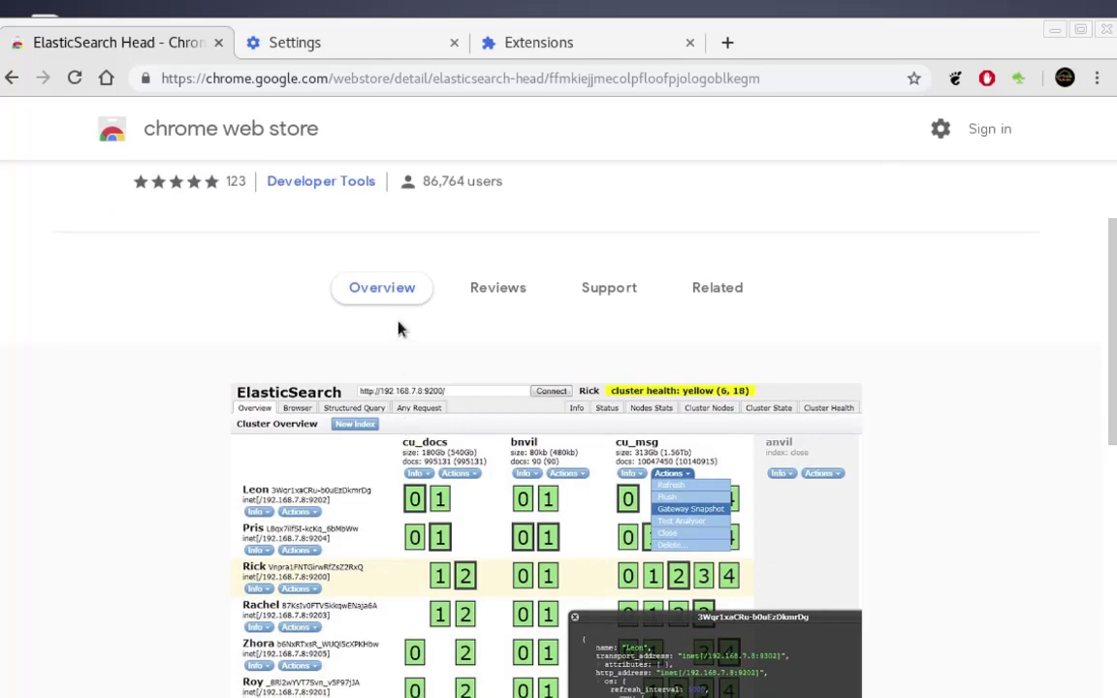
scroll(398, 330, down, 1)
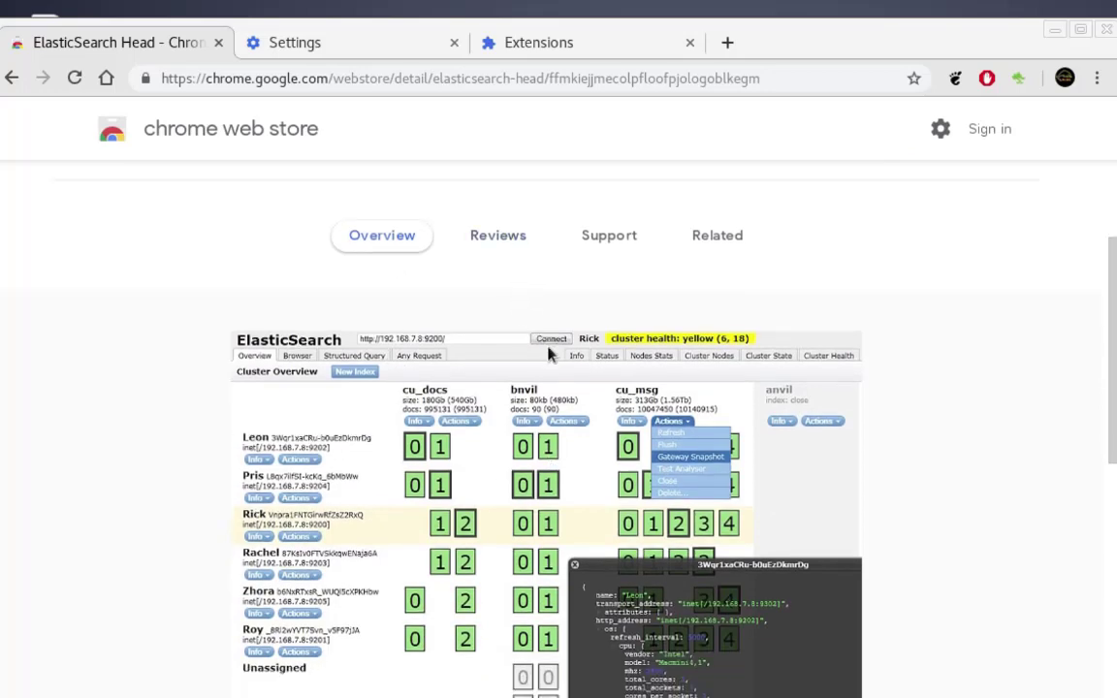
scroll(606, 475, down, 5)
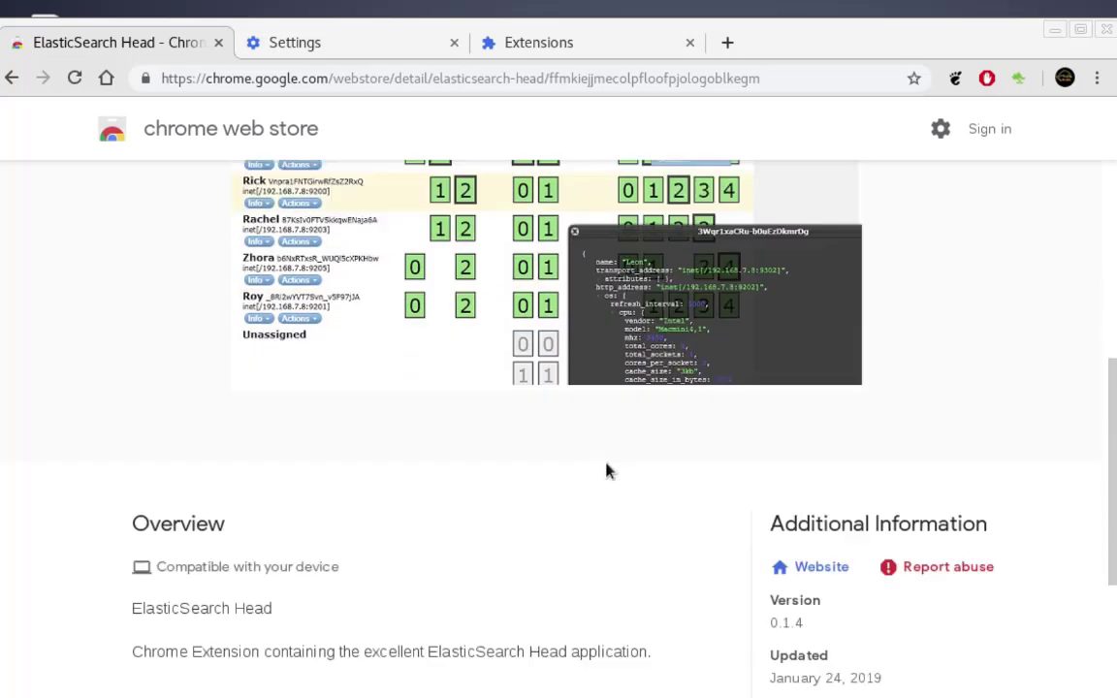
scroll(606, 471, up, 8)
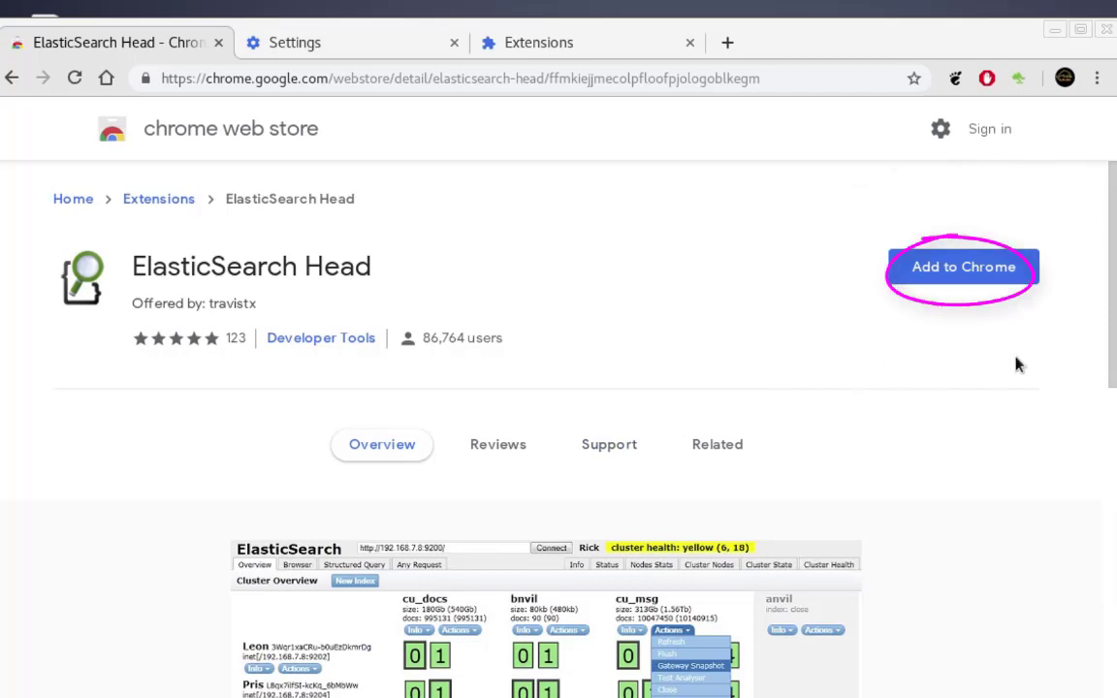
Step: Add the ElasticSearch Head extension to the browser and dismiss the installation notice
click(996, 280)
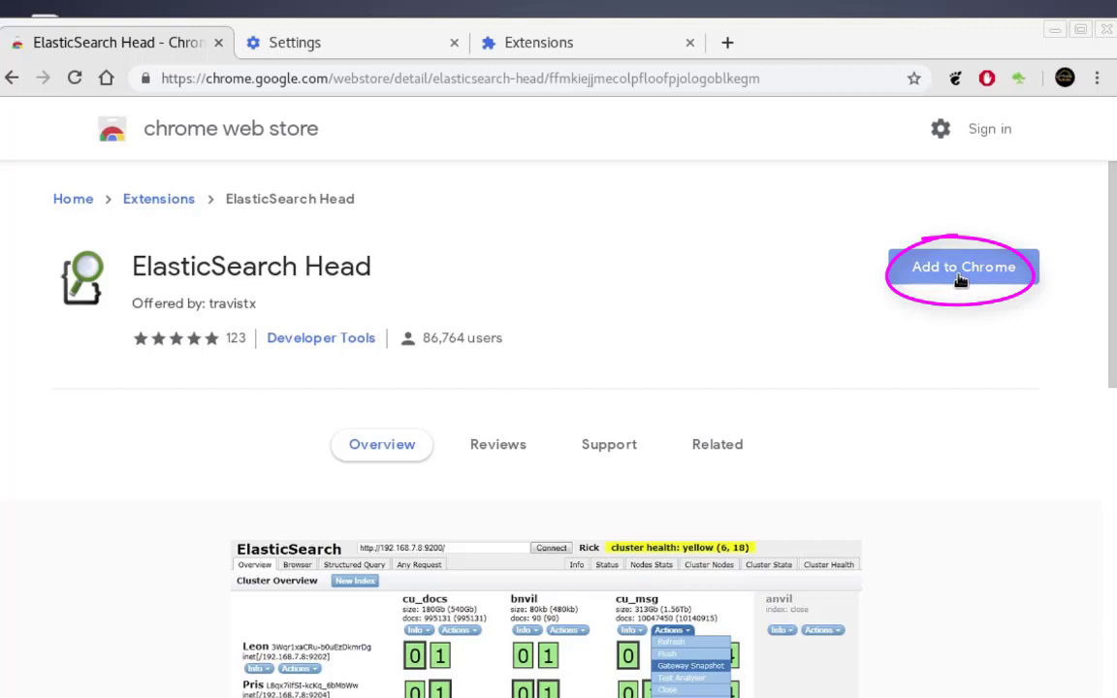
click(960, 282)
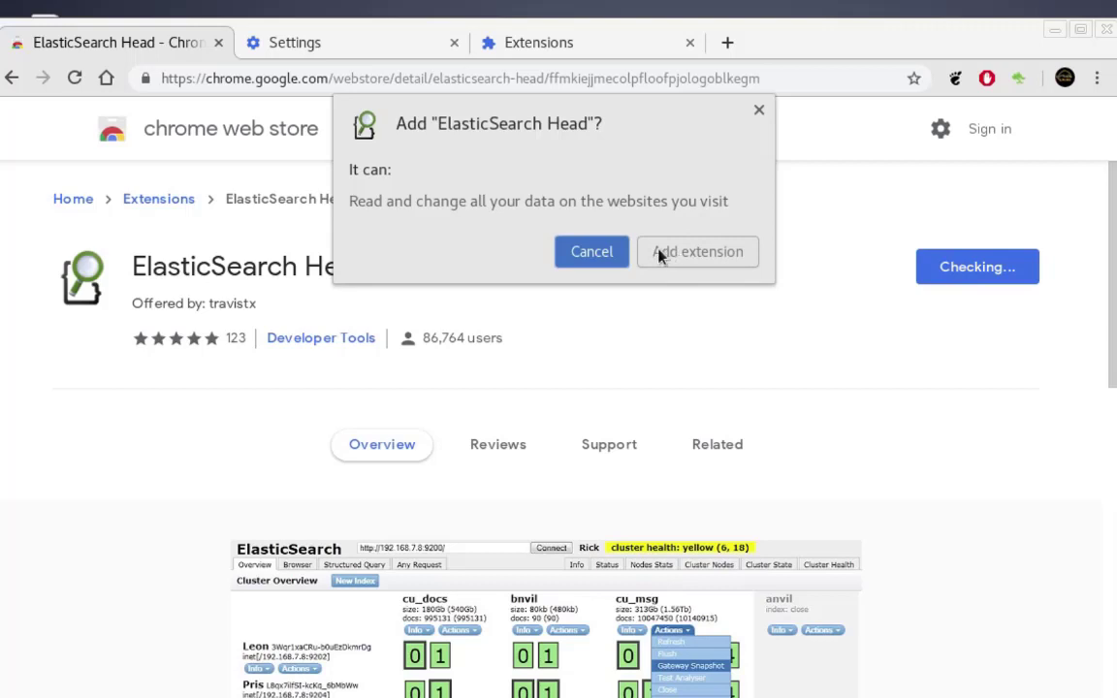
click(715, 260)
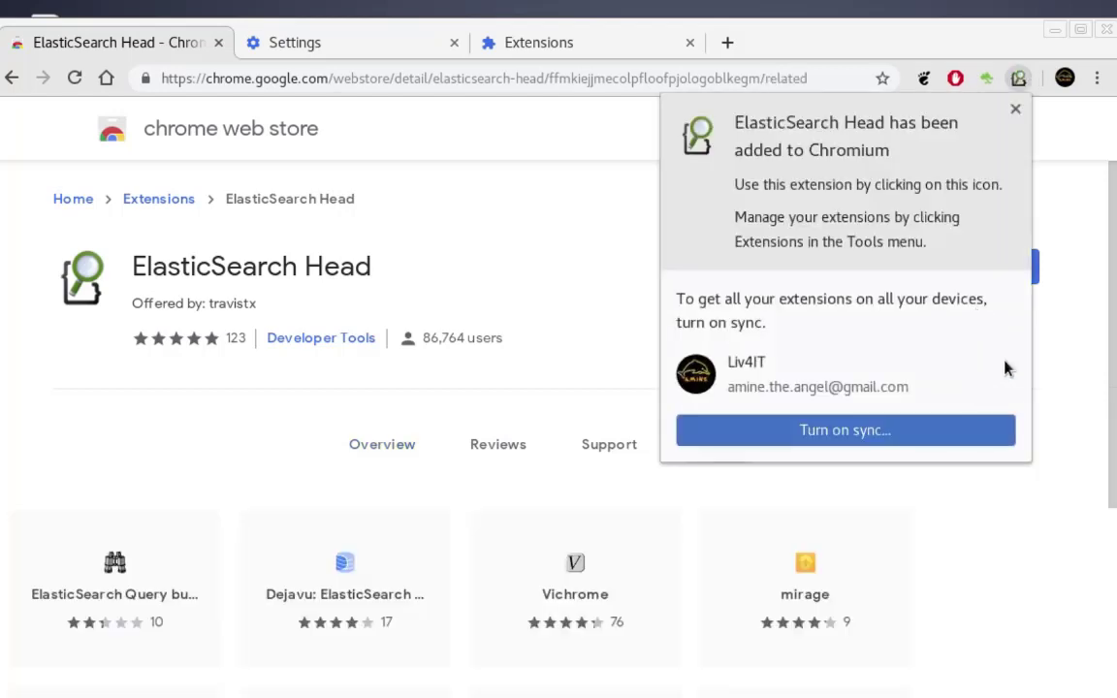
click(1080, 285)
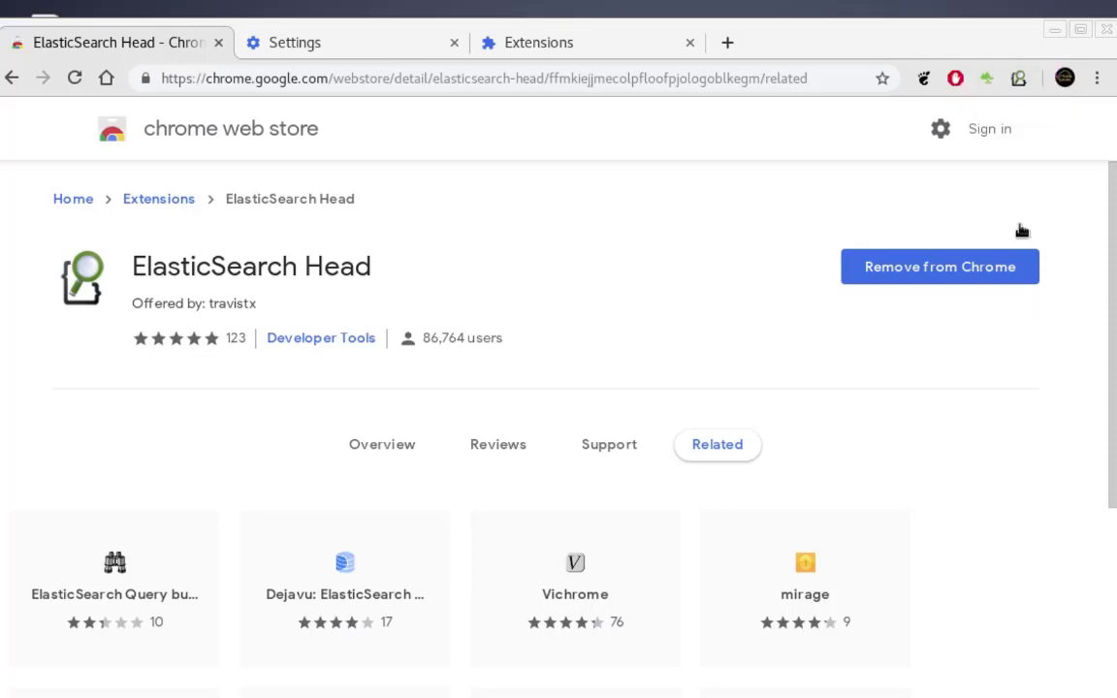
Step: Launch the ElasticSearch Head extension, view the cluster's general Info output, and close it
click(1019, 82)
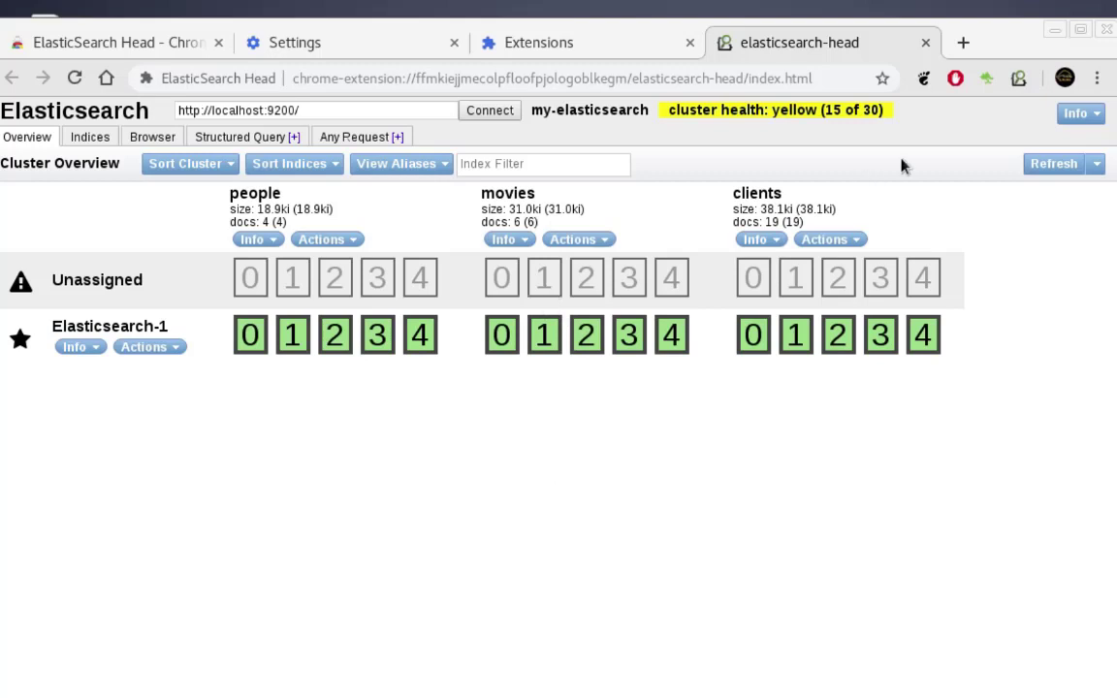
click(1100, 117)
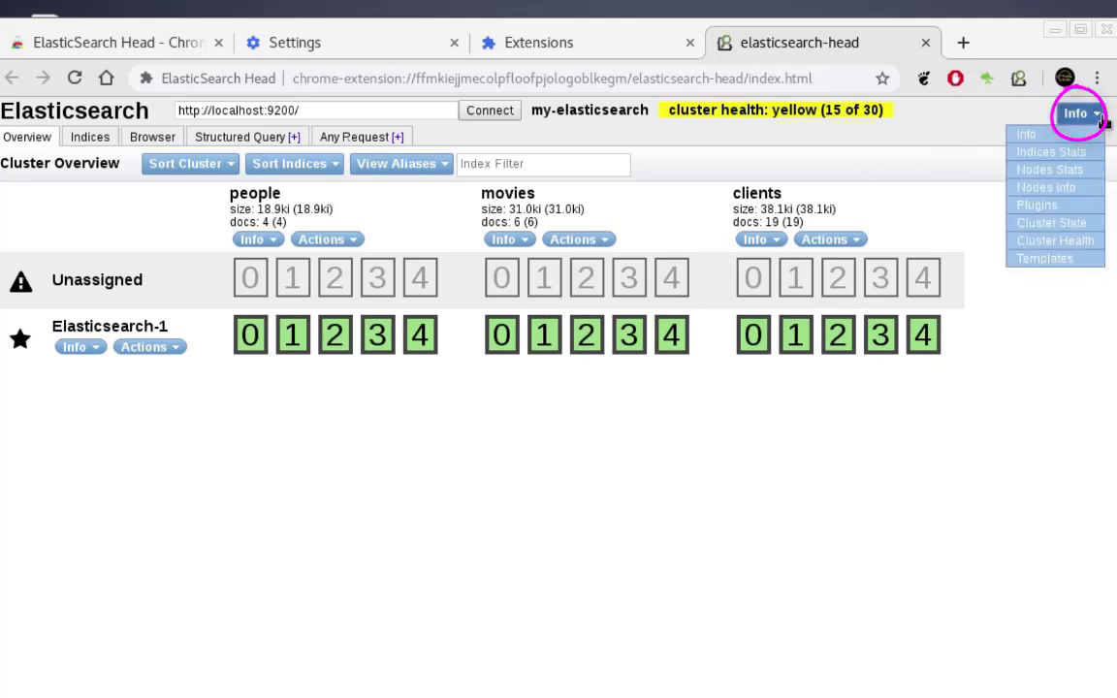
click(1028, 135)
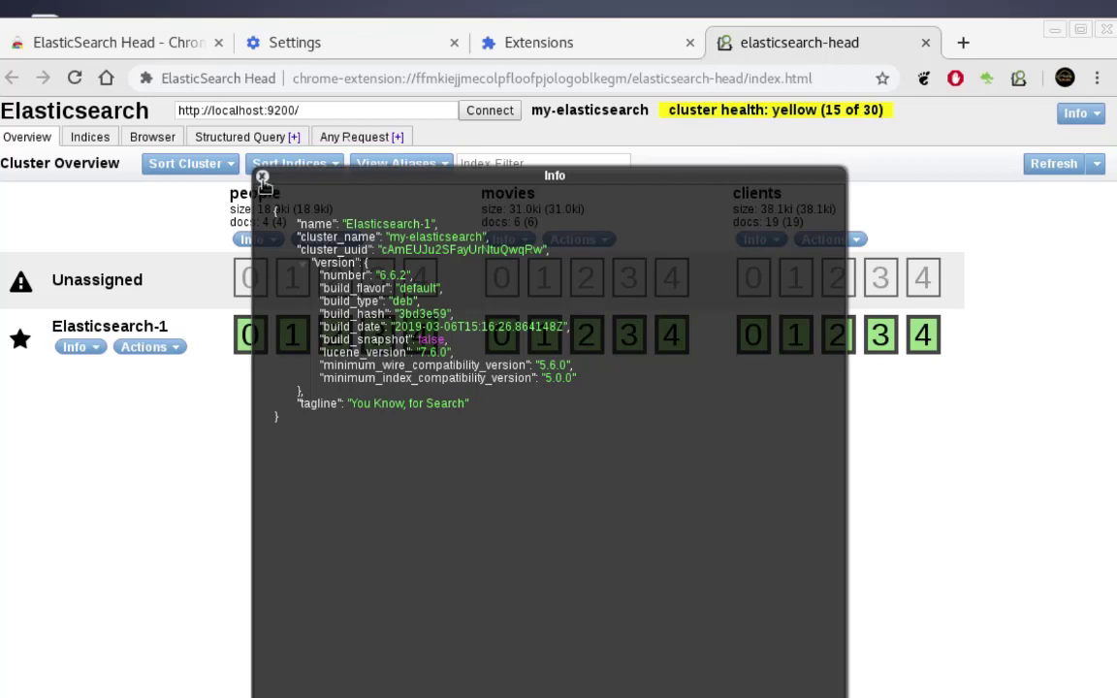
click(263, 180)
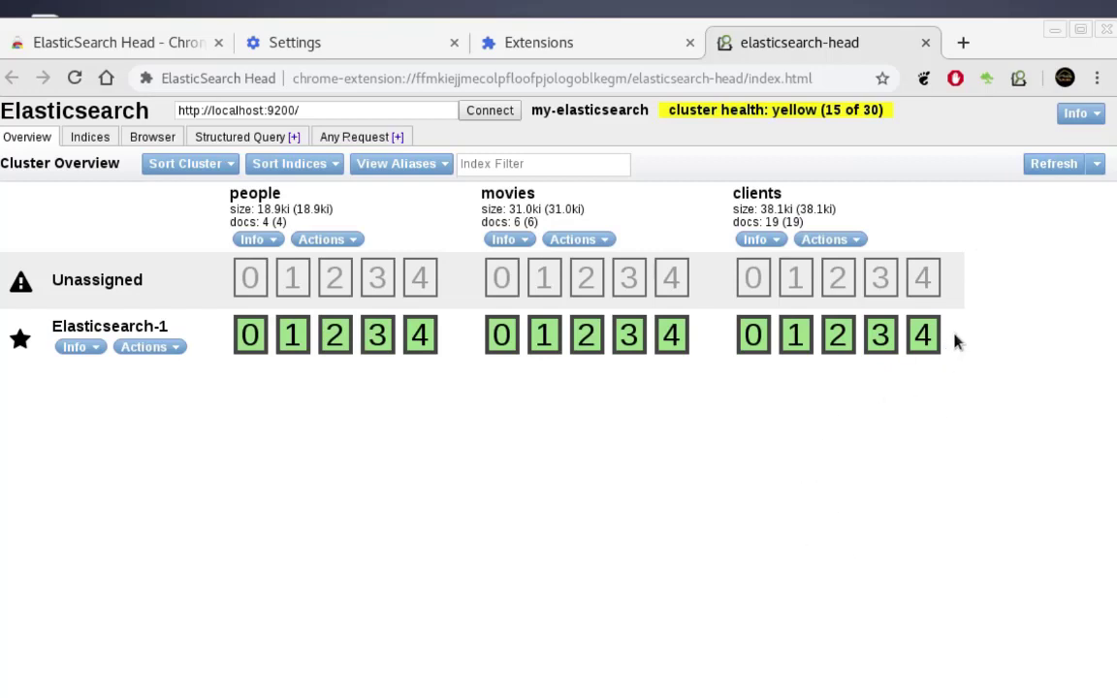
Step: Review the cluster overview's refresh options and open the indices overview to examine index sizes and document counts
click(1097, 164)
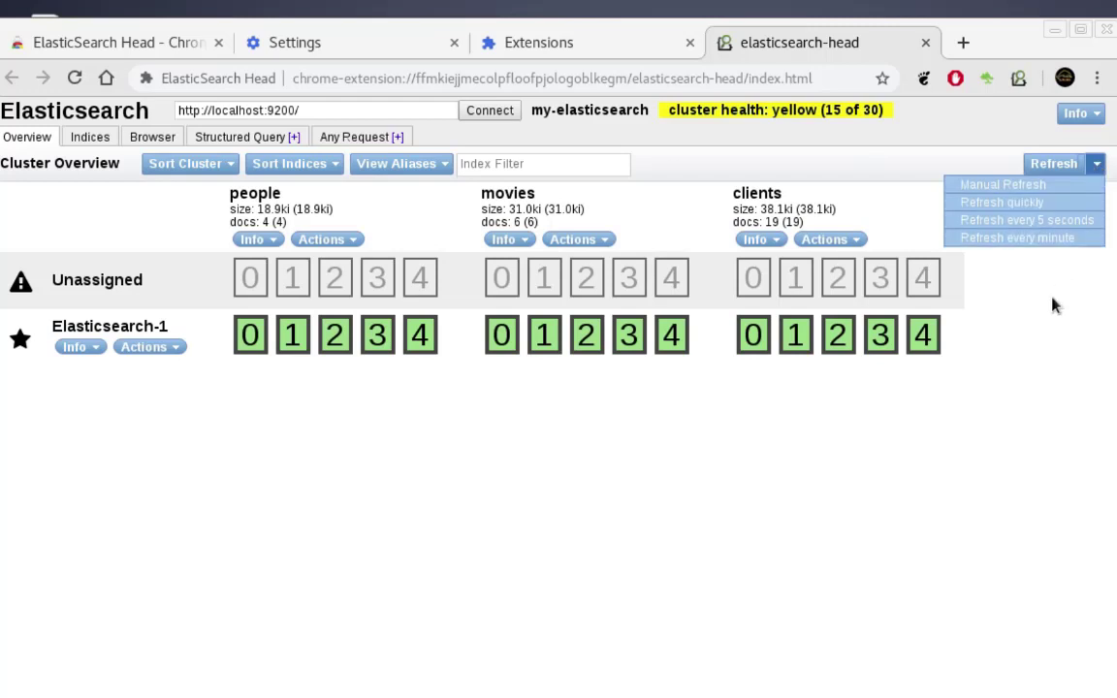
click(1087, 184)
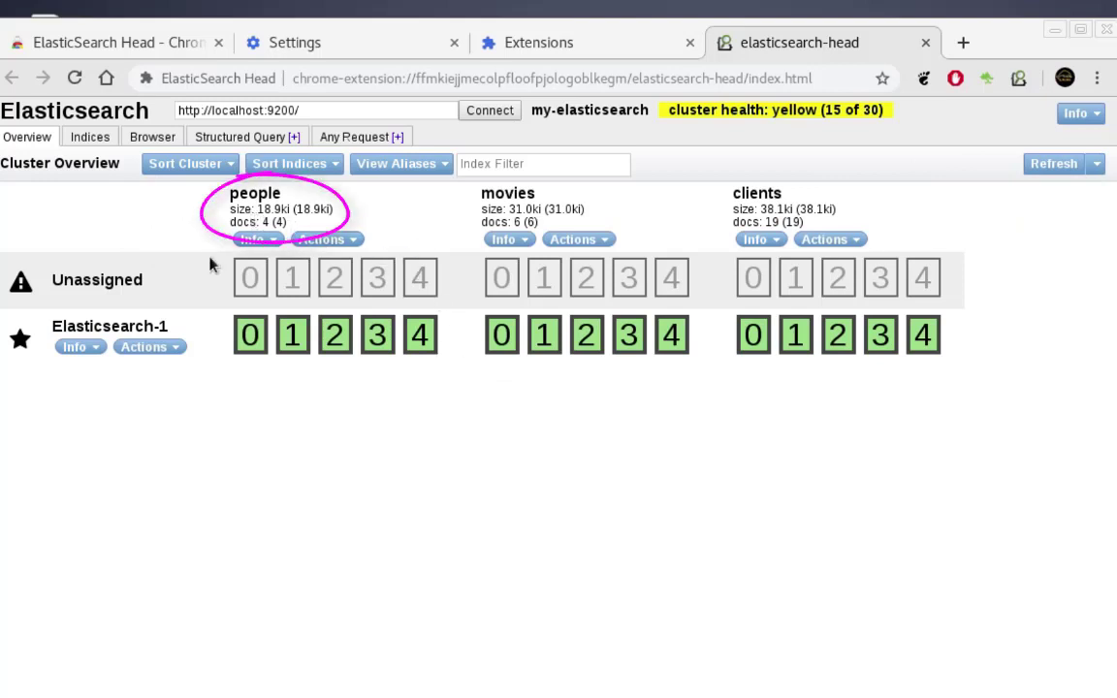
click(90, 136)
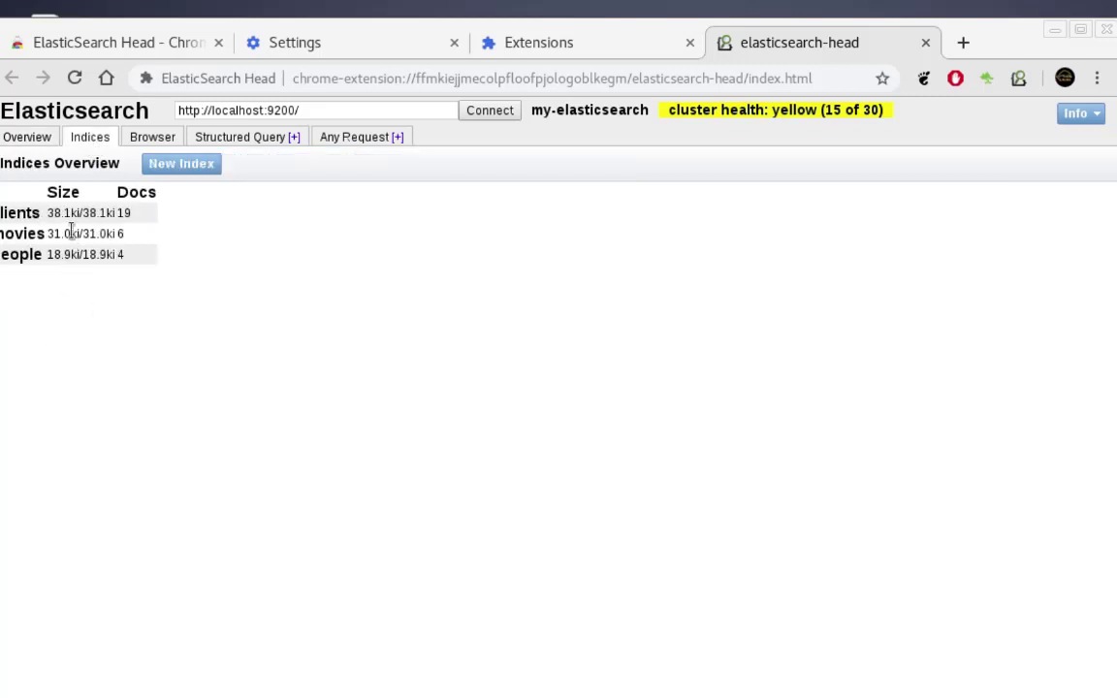
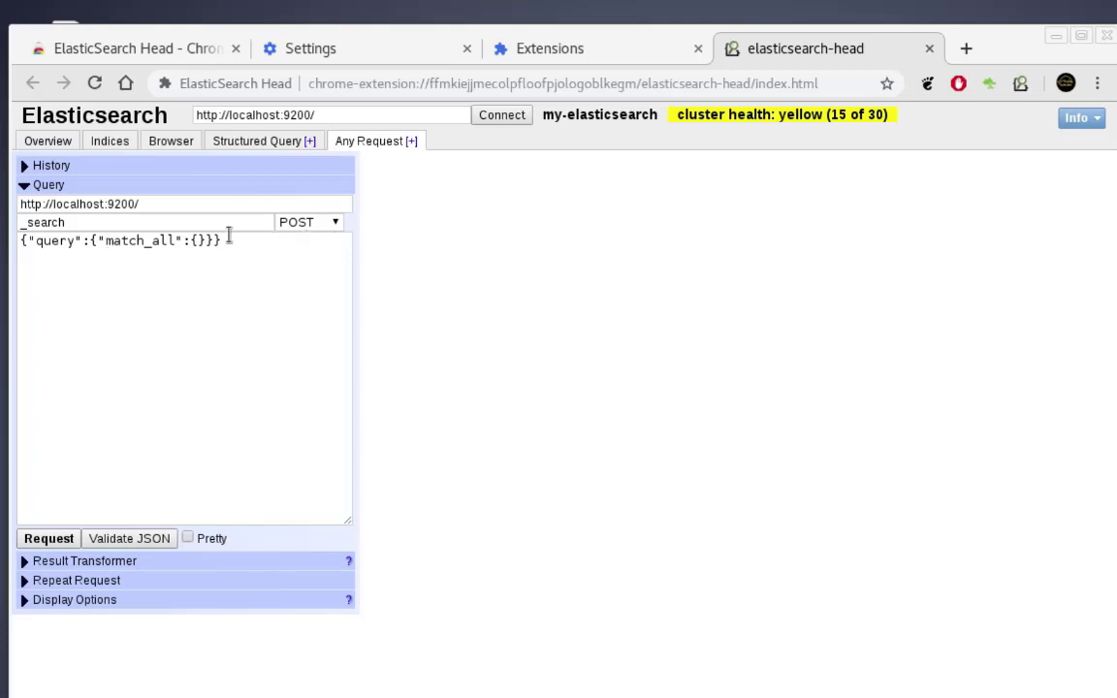
Step: Run the match_all _search query on localhost:9200 with the GET method, examine the response, and return to the cluster overview
click(335, 223)
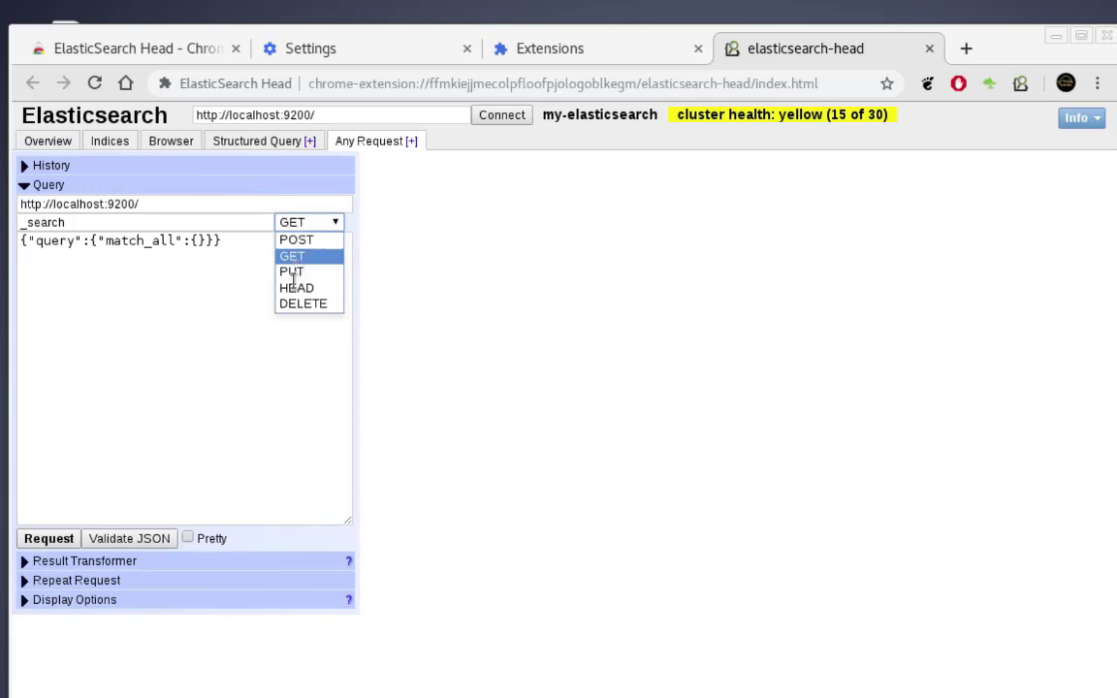
click(247, 374)
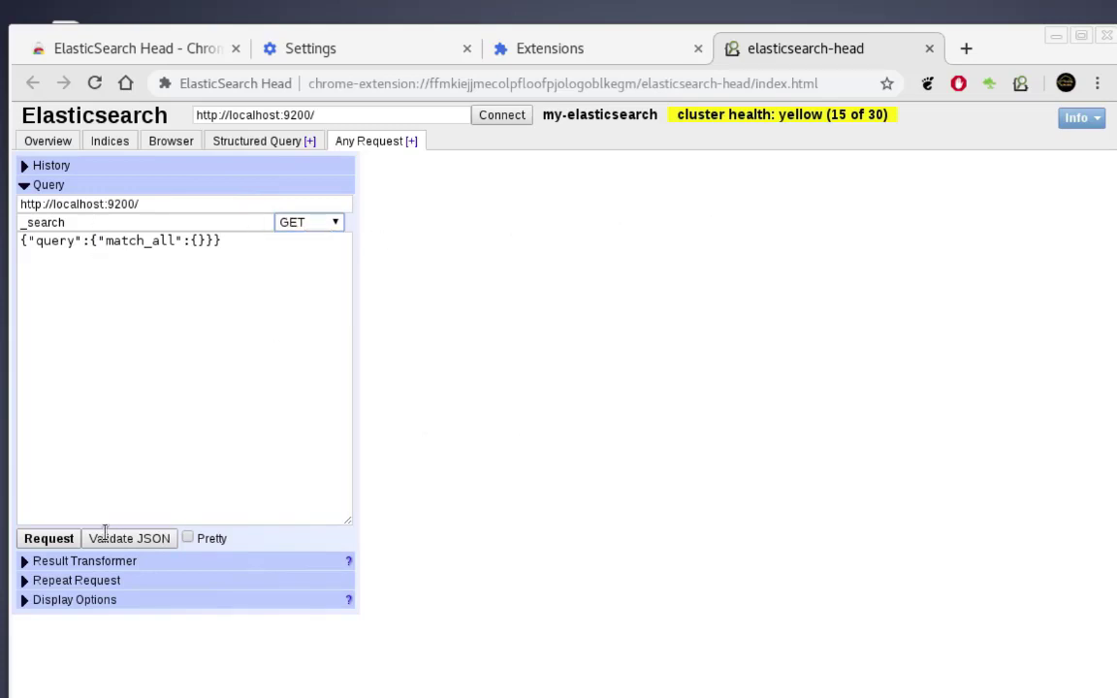
click(50, 540)
click(64, 546)
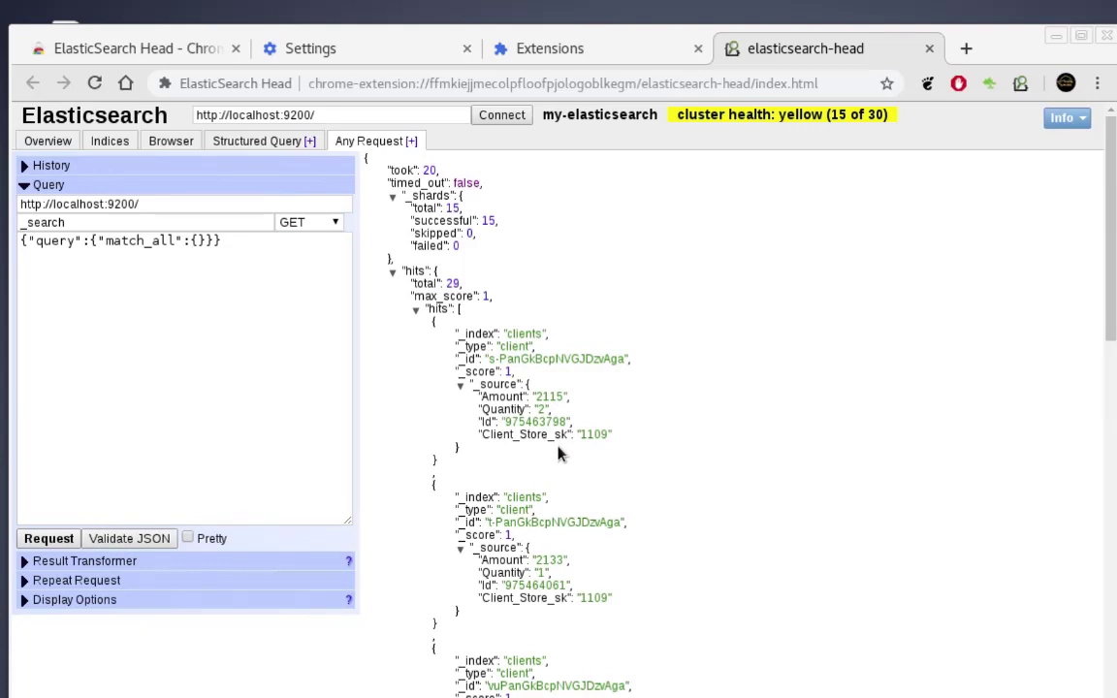
scroll(559, 449, down, 3)
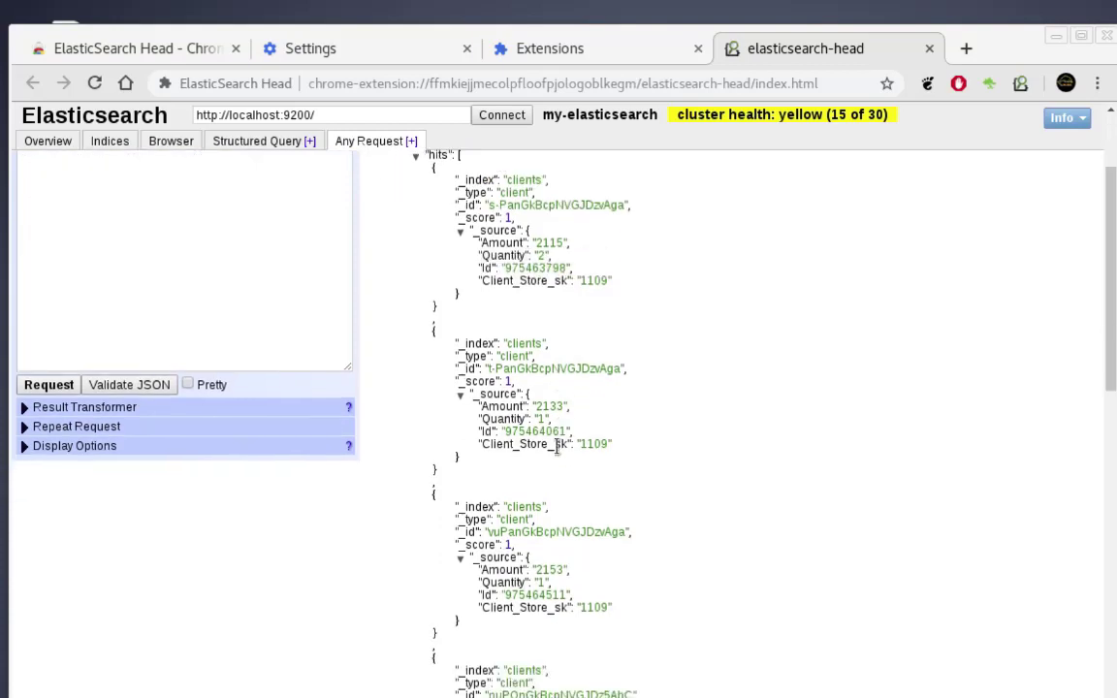
scroll(558, 448, up, 3)
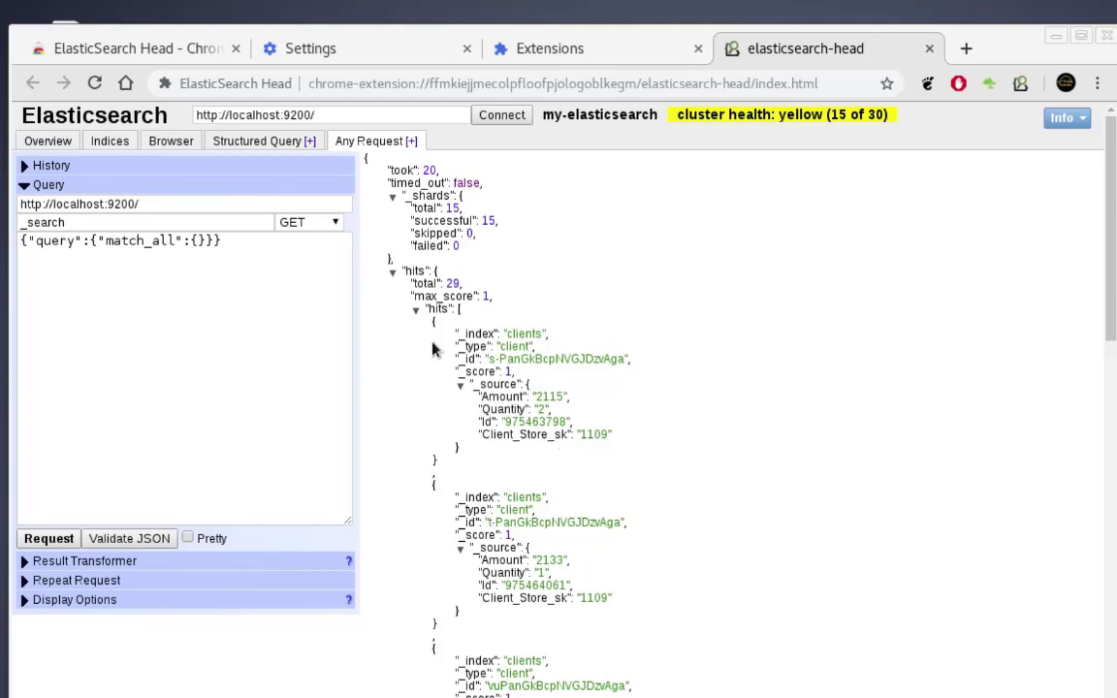
click(50, 143)
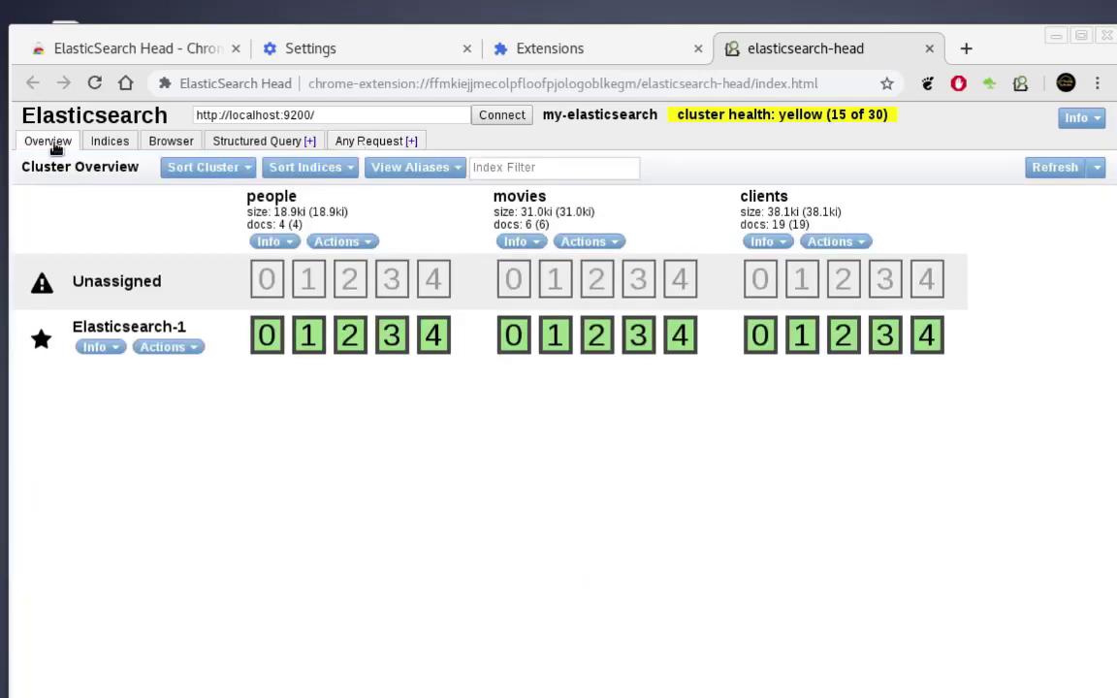